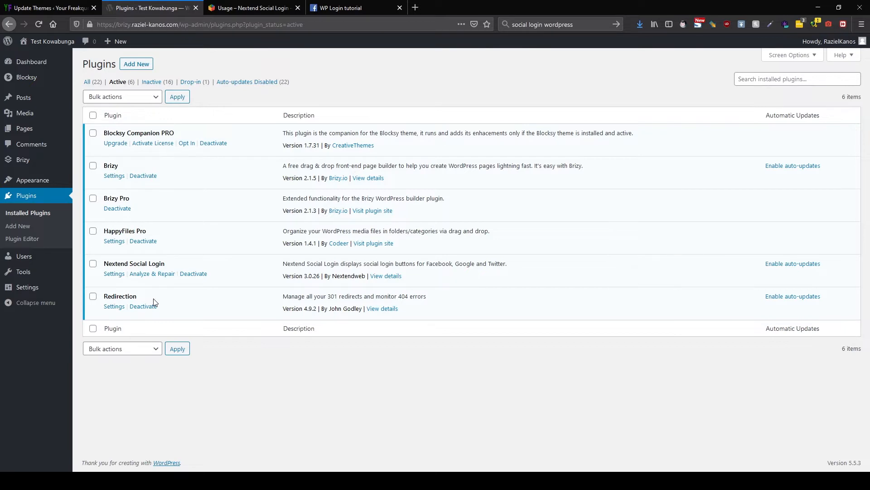
Open the Settings link under Nextend Social Login in Installed Plugins
click(113, 274)
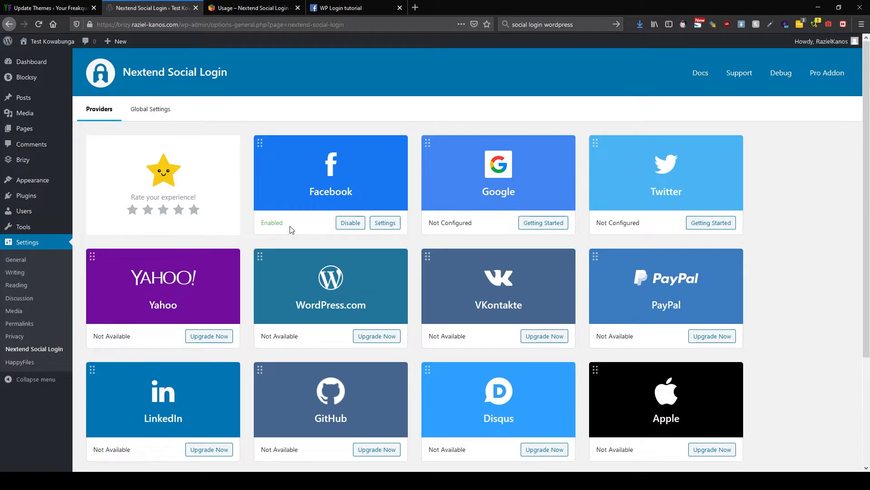
click(382, 225)
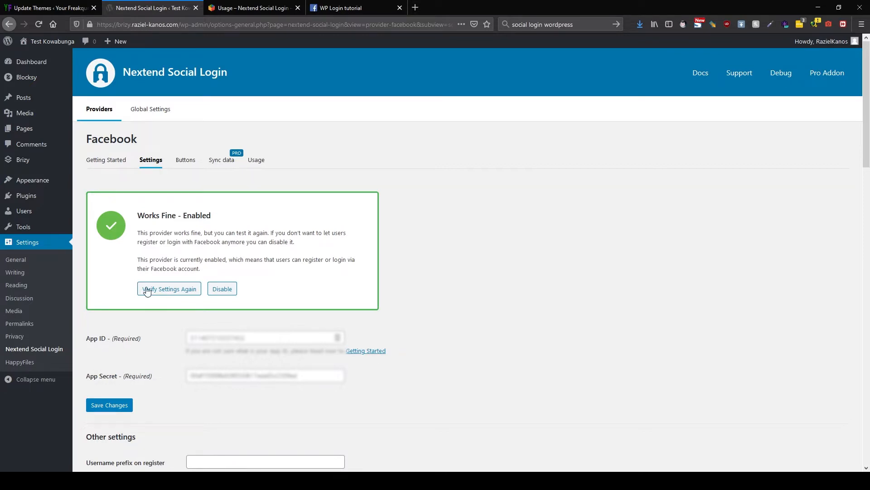
click(111, 163)
scroll(285, 313, down, 1)
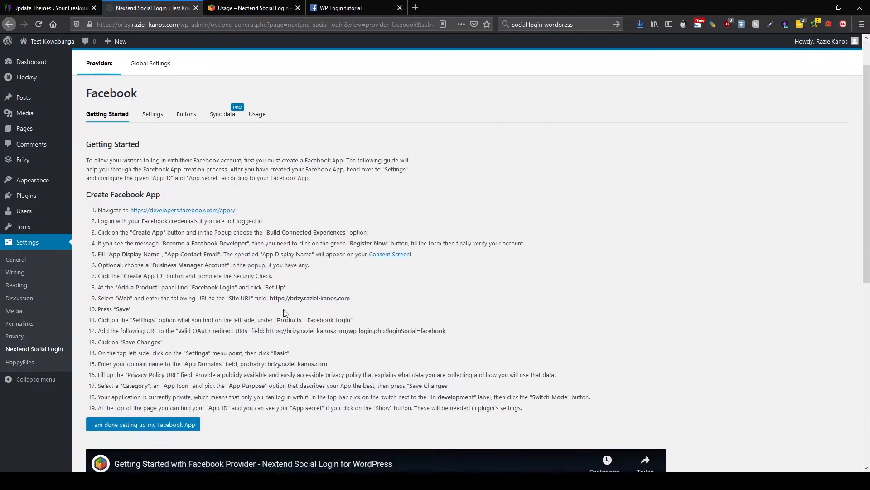
scroll(285, 313, down, 1)
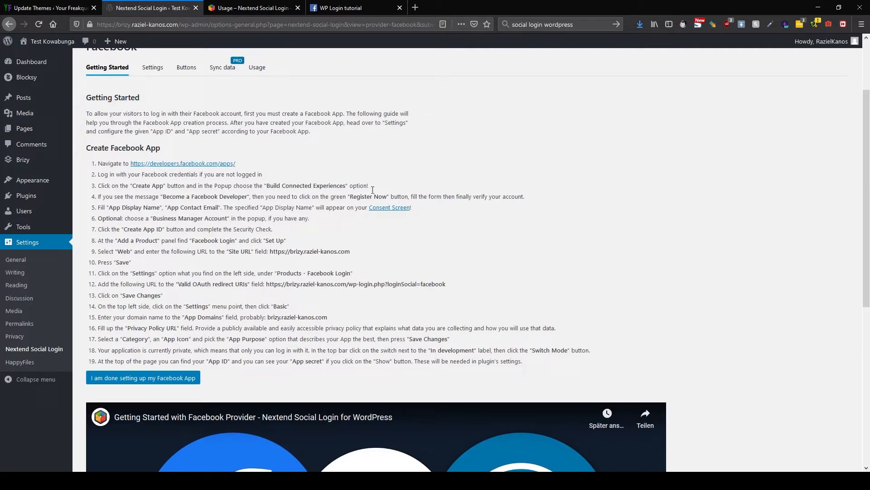
scroll(353, 340, up, 4)
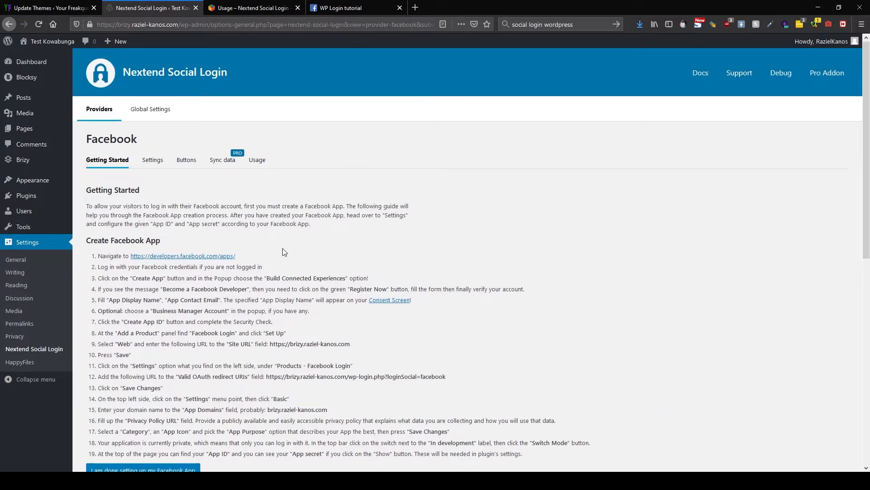
scroll(305, 267, down, 4)
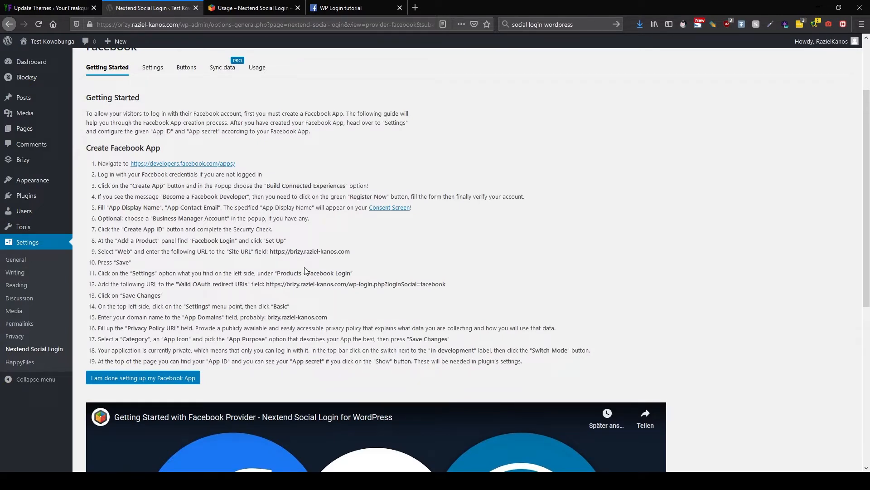
scroll(305, 270, up, 2)
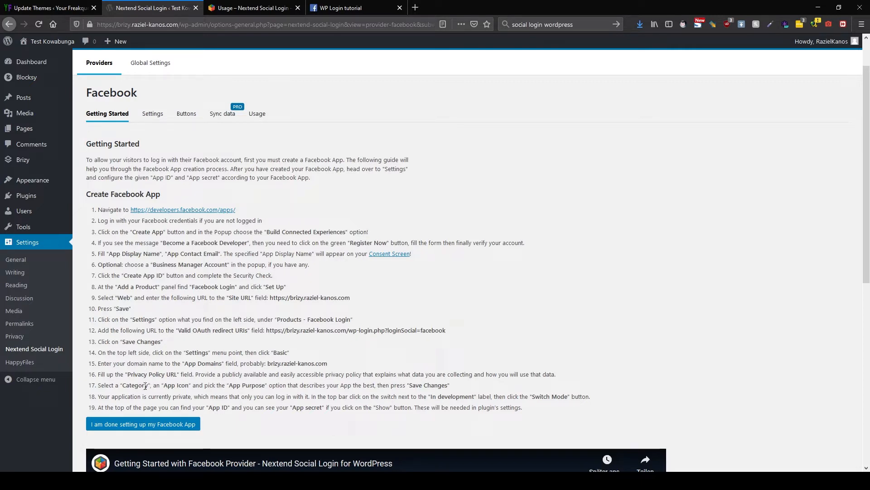
click(99, 63)
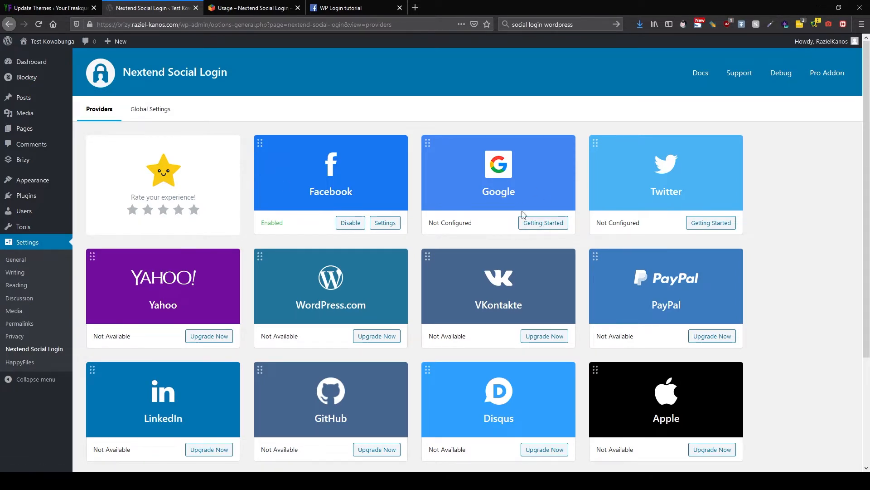
click(533, 224)
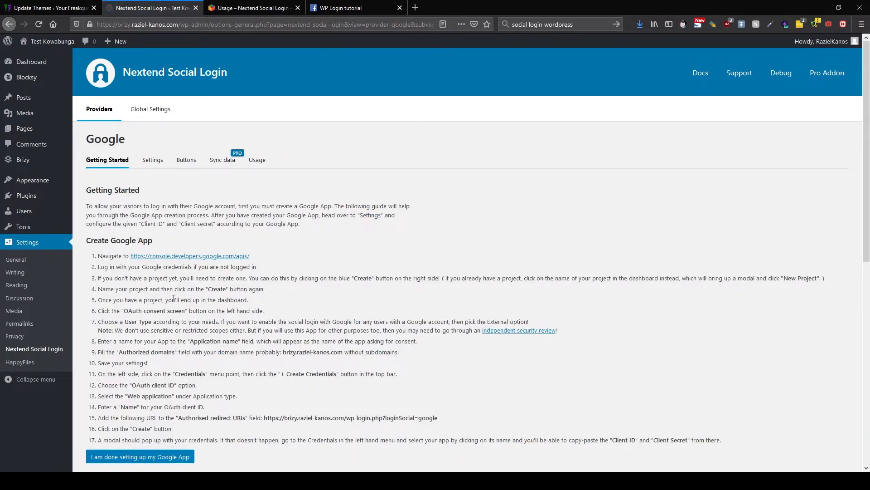
scroll(180, 298, down, 2)
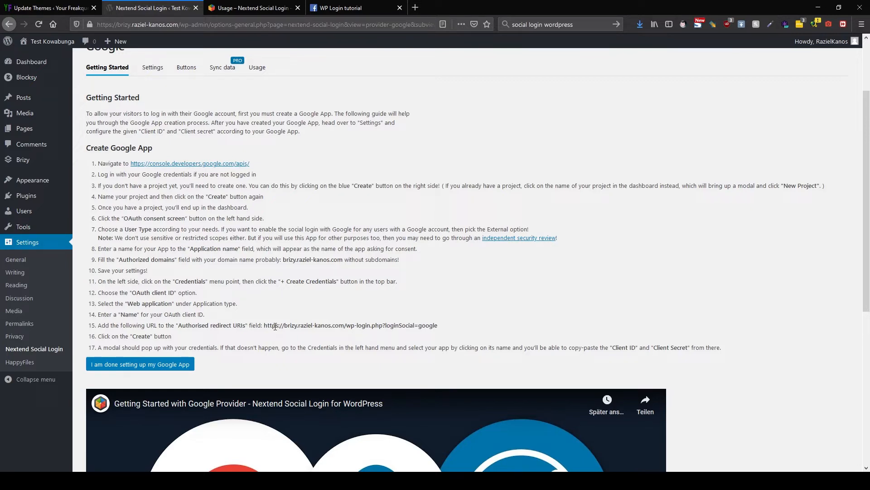
scroll(275, 326, up, 3)
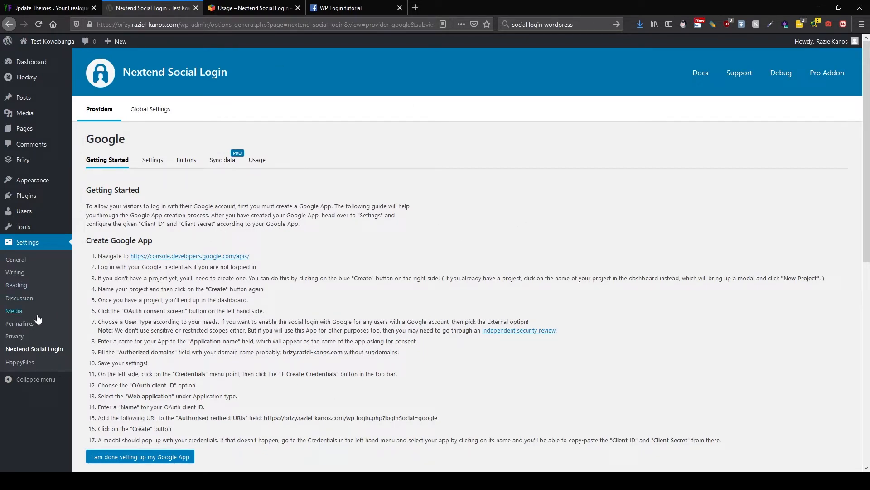
click(46, 349)
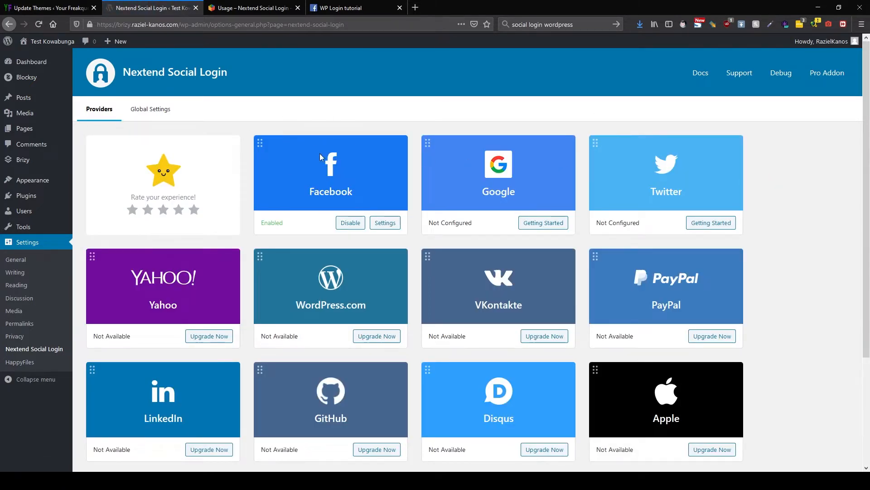
scroll(804, 312, down, 2)
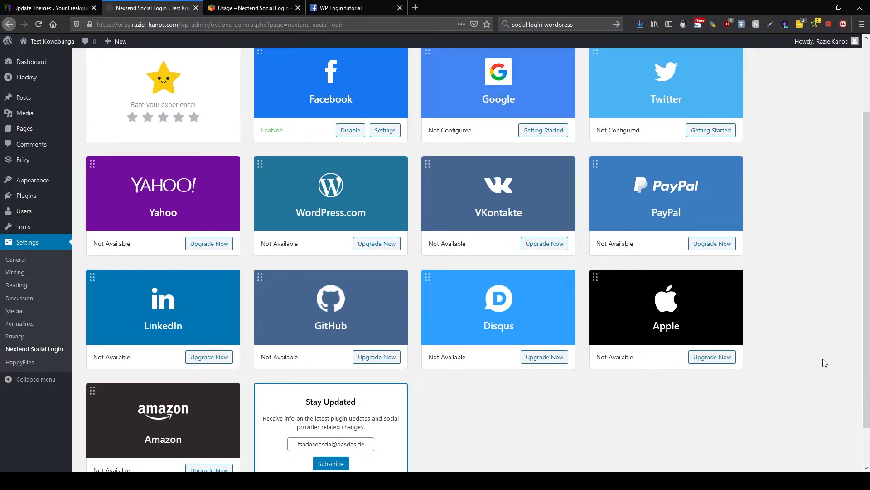
scroll(823, 358, up, 2)
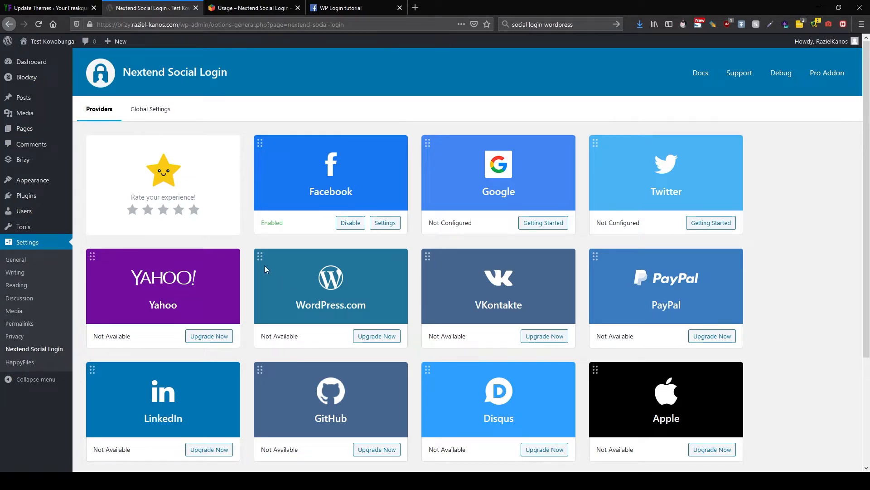
Create a new page titled 'Login' and publish it
click(88, 129)
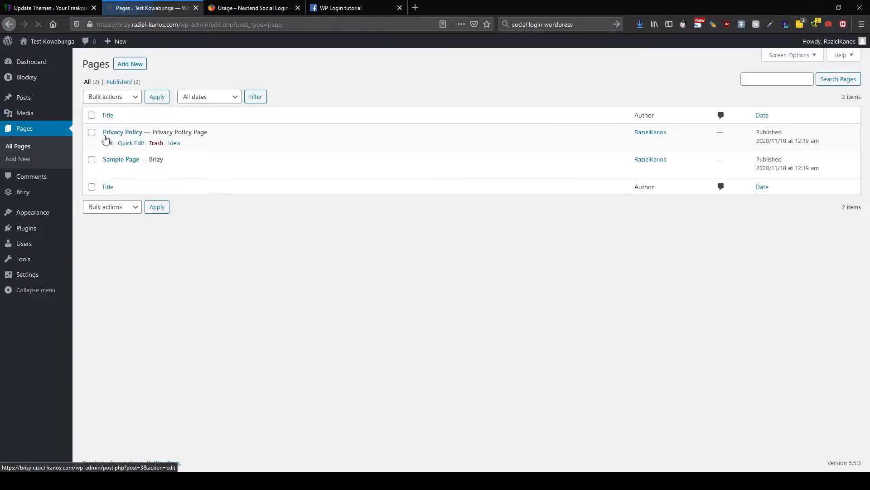
click(134, 64)
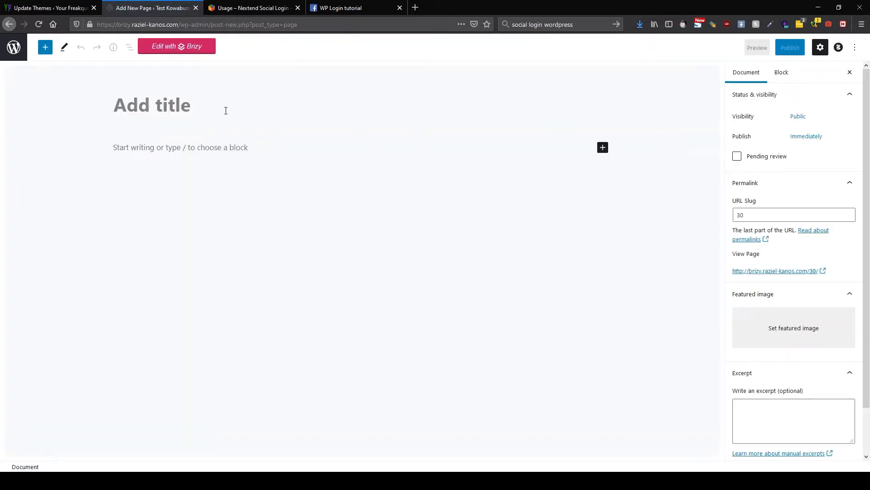
click(226, 110)
text(Login)
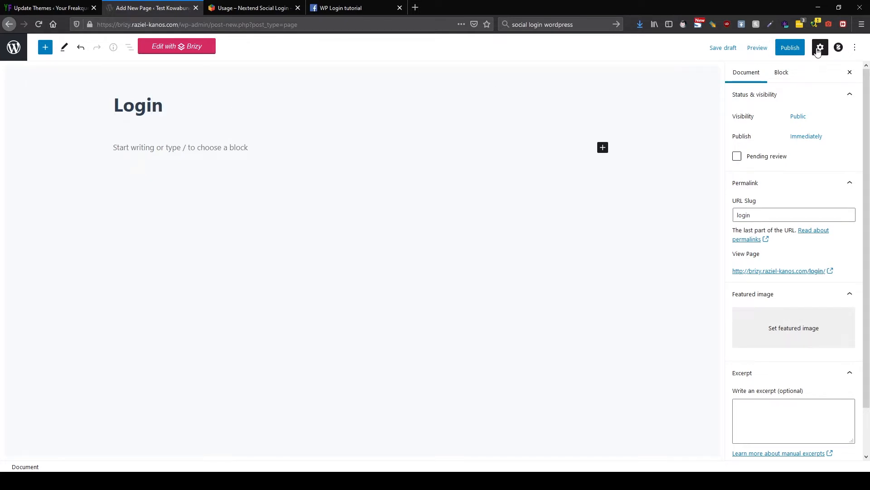
click(791, 48)
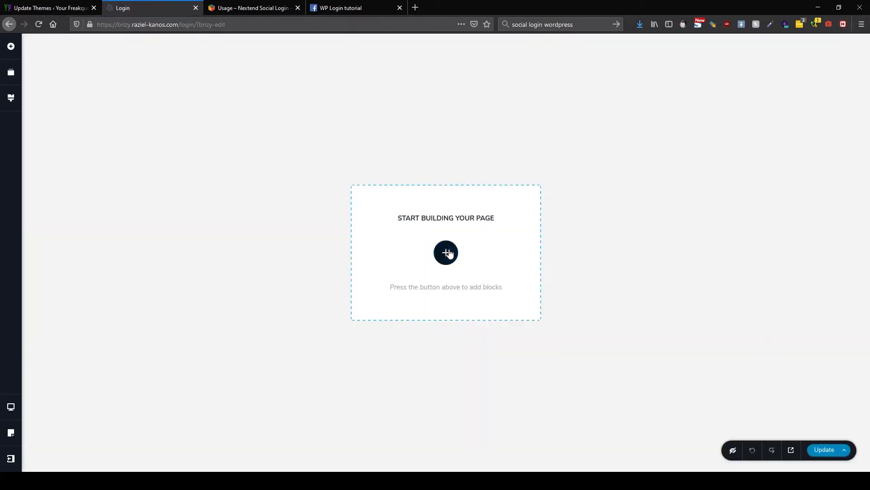
Add an empty custom block and drop an Image element into it
click(449, 254)
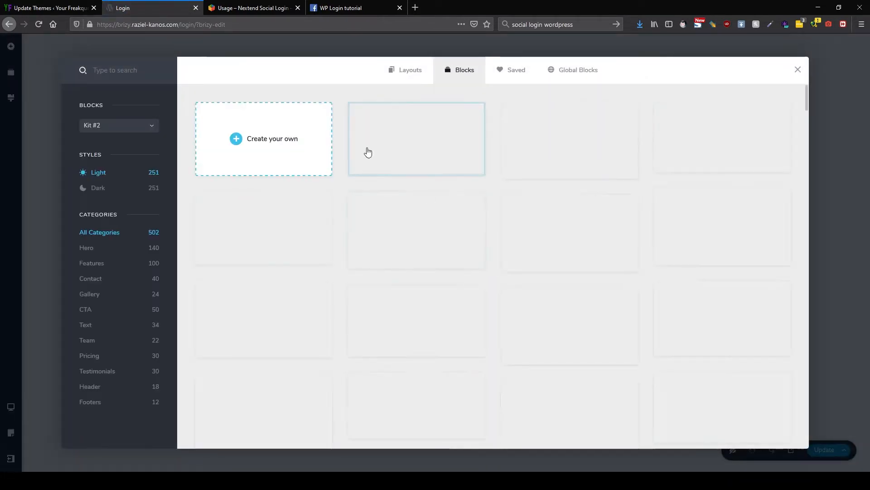
click(315, 148)
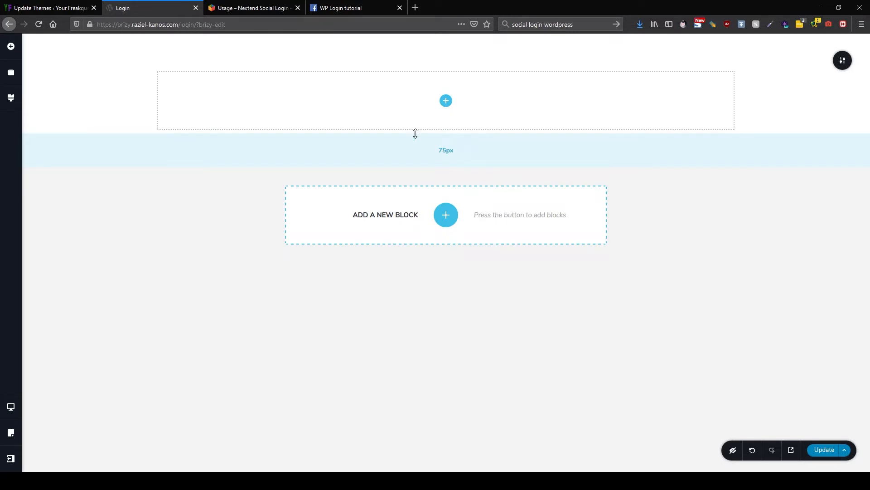
click(11, 46)
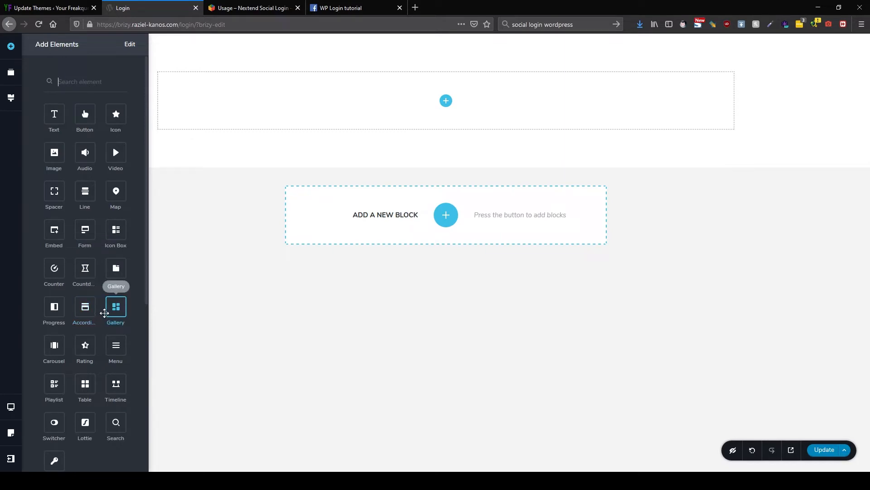
mouse_move(54, 152)
mouse_down()
mouse_move(132, 155)
mouse_move(444, 107)
mouse_up()
Fill the image placeholder with logo.svg from the Media Library
scroll(458, 198, down, 3)
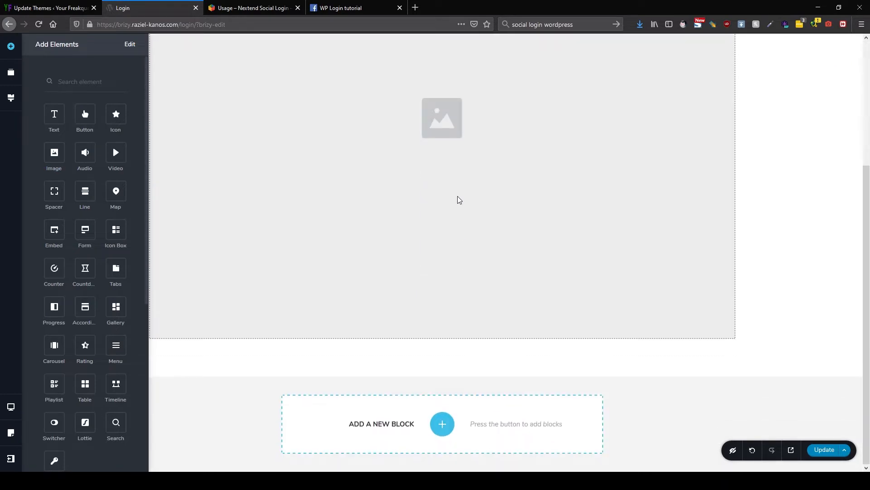
click(438, 256)
click(385, 354)
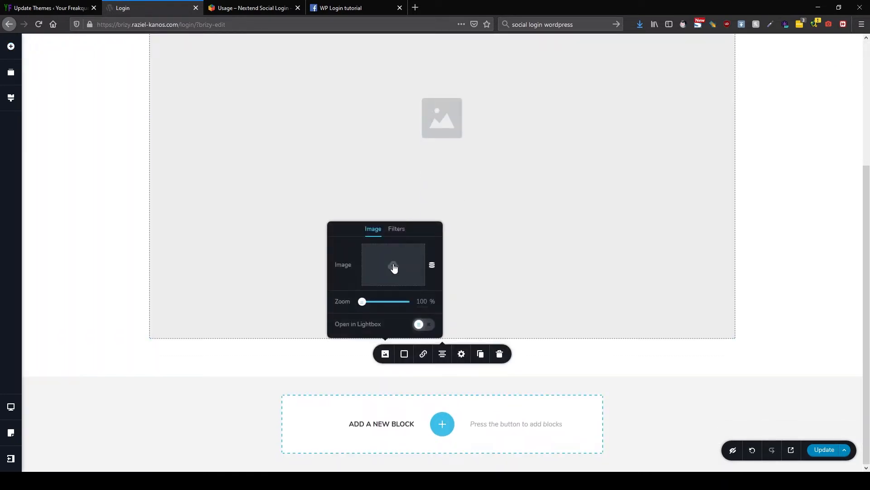
click(394, 267)
click(247, 154)
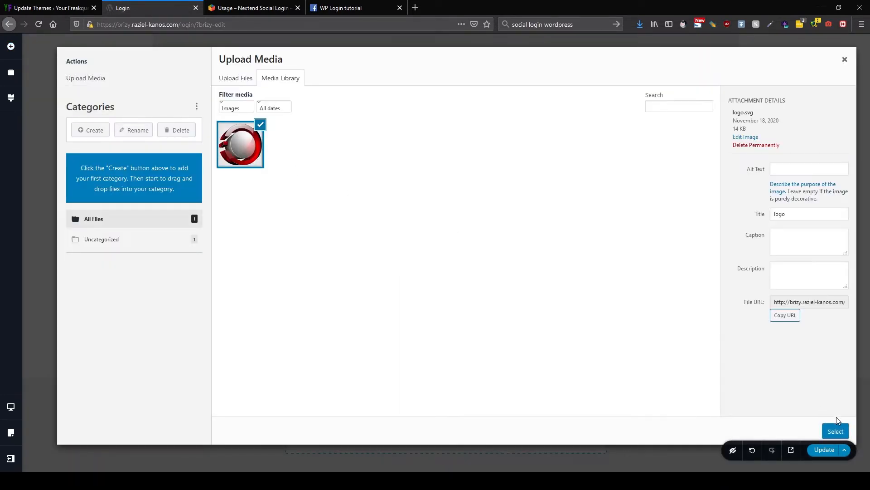
click(835, 430)
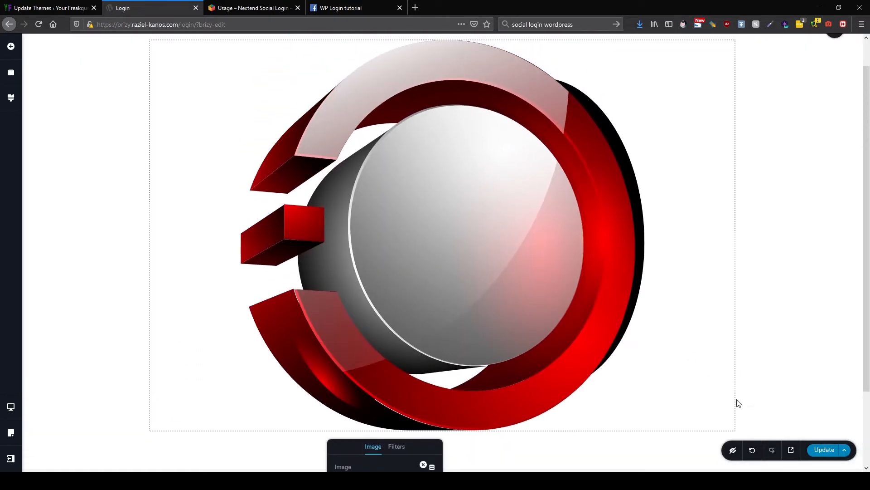
Resize the logo down to a small centred emblem
scroll(586, 399, down, 2)
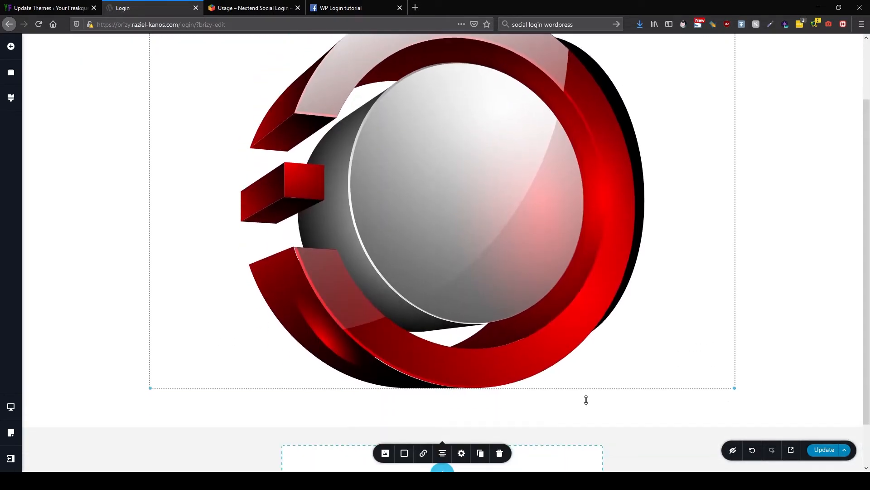
click(461, 403)
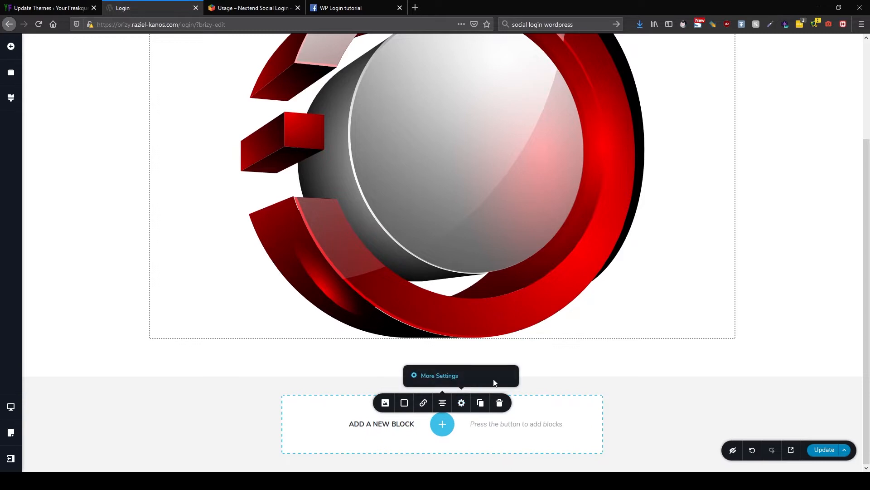
click(448, 378)
click(651, 370)
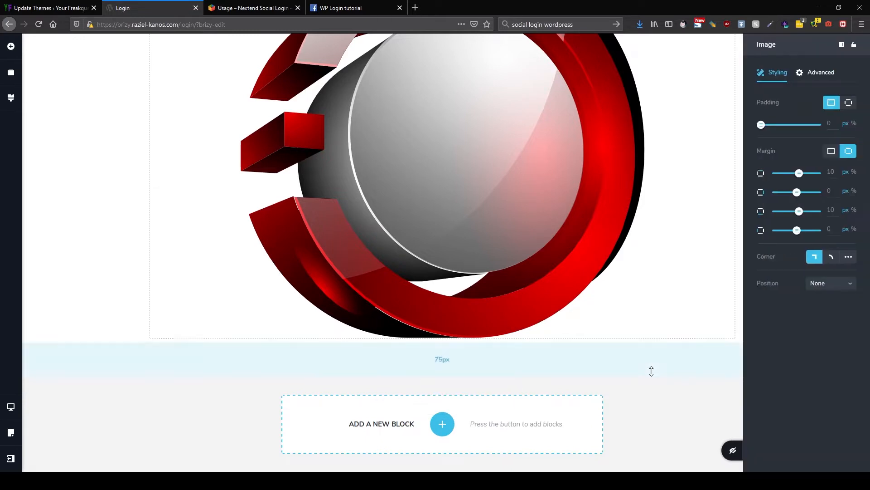
click(691, 298)
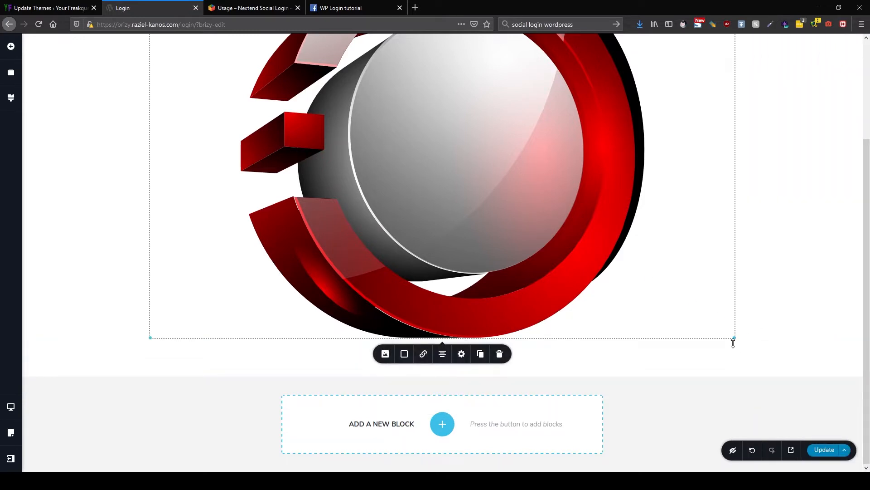
drag(736, 338, 511, 177)
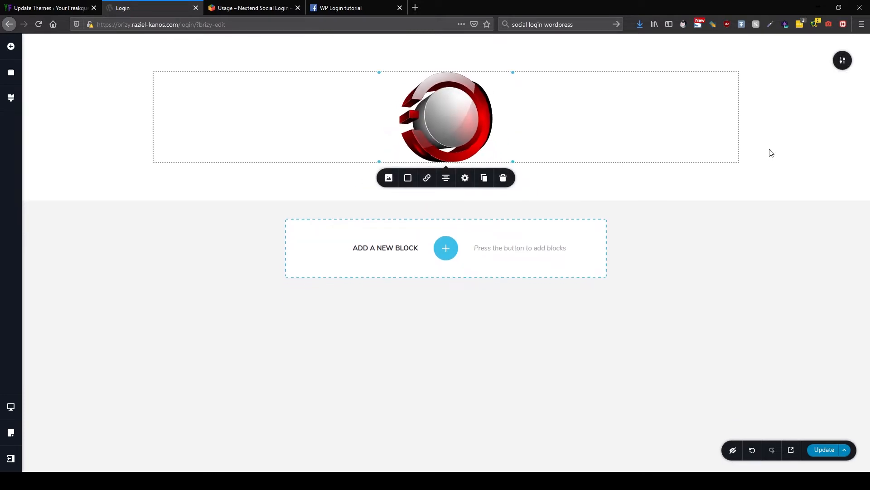
Add a row below the logo and duplicate a column to get three columns
click(782, 136)
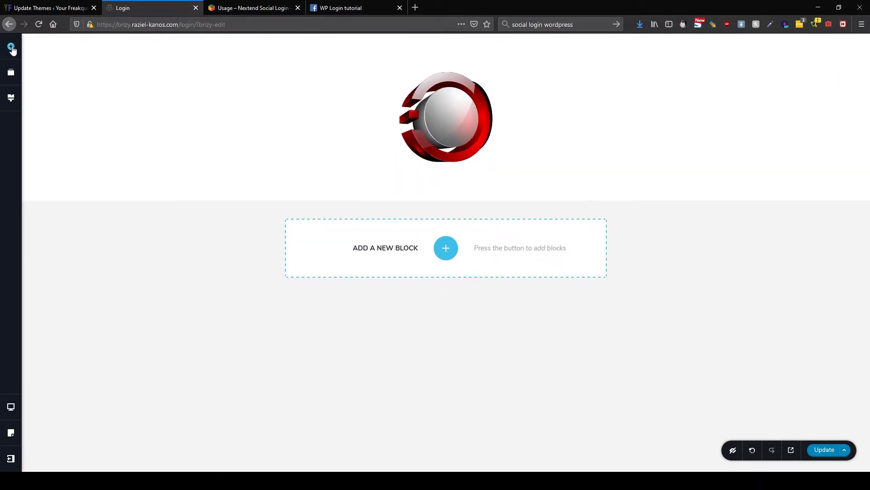
click(11, 46)
click(828, 91)
click(12, 55)
scroll(67, 269, down, 6)
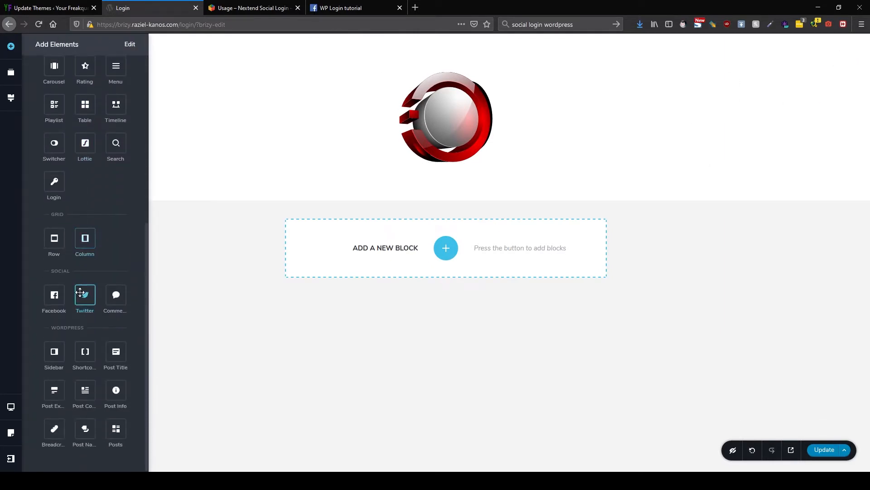
drag(57, 252, 480, 163)
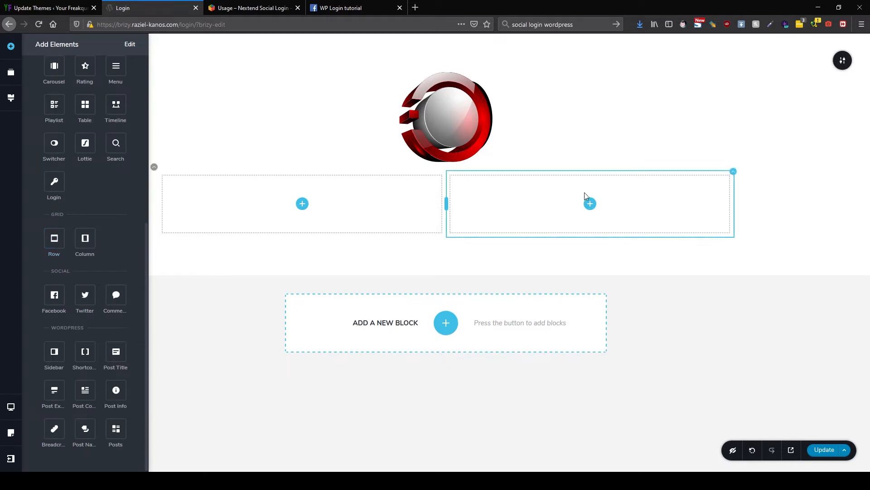
click(735, 180)
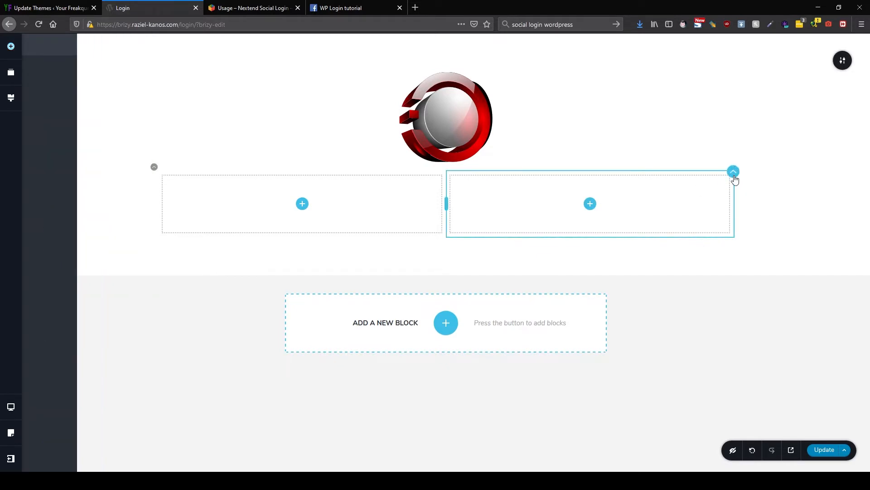
click(772, 195)
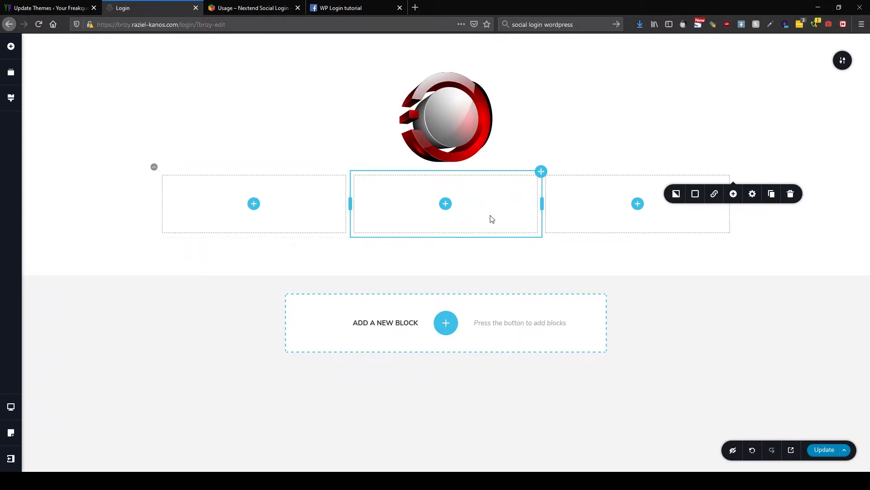
Change the section width from Boxed to Full
click(842, 60)
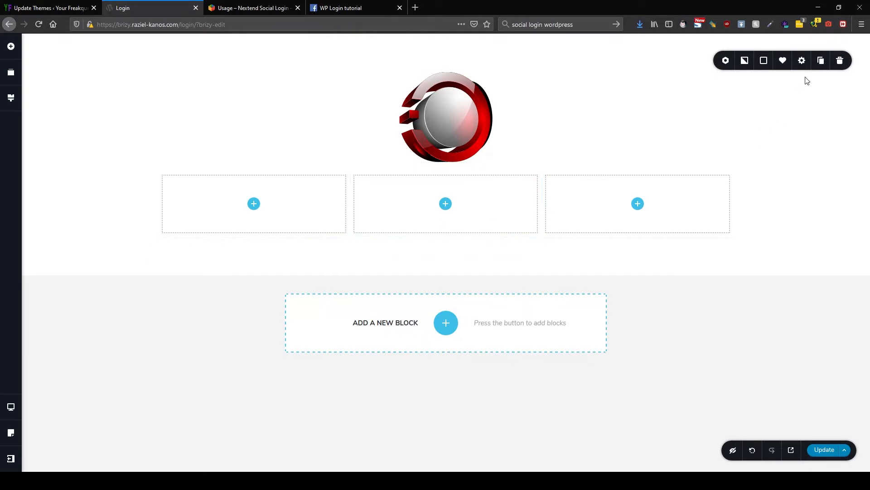
click(801, 63)
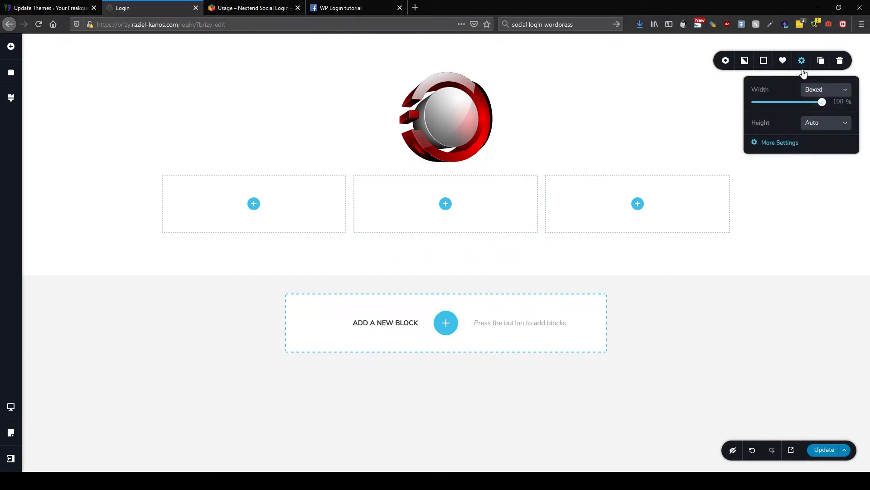
click(827, 93)
click(823, 119)
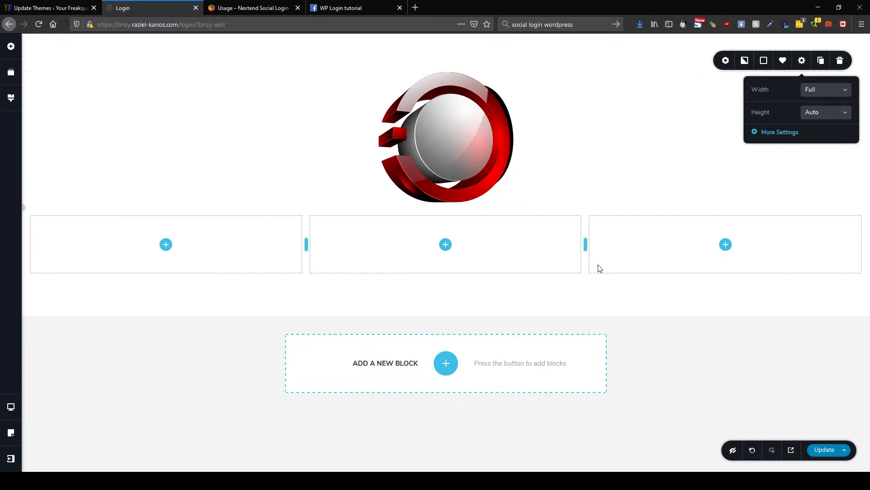
Close the WP Login tutorial tab, open unsplash.com in a new tab and browse its photos
click(399, 8)
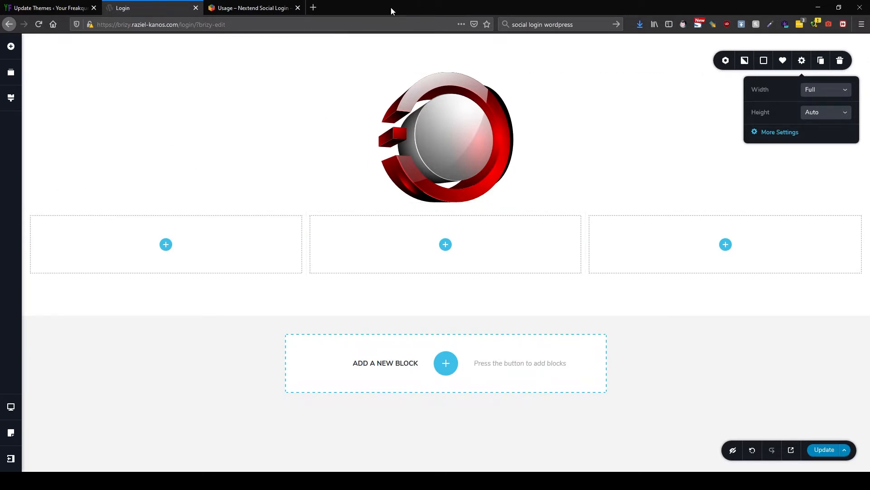
click(313, 8)
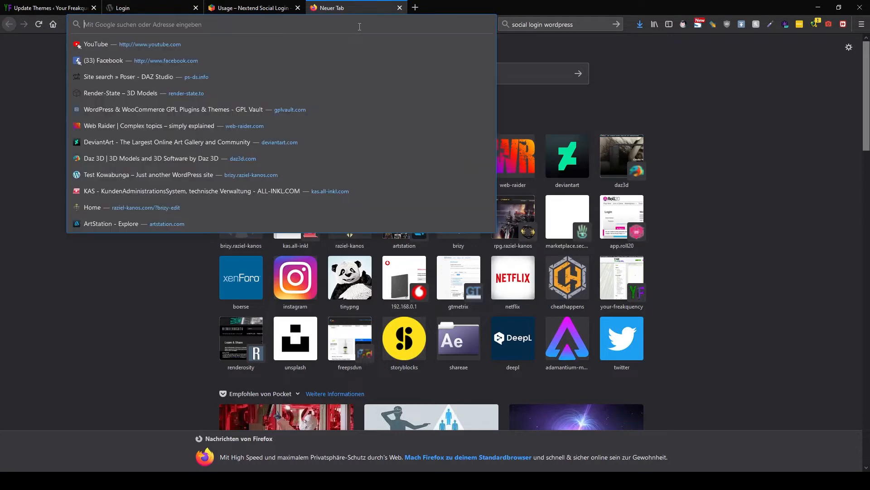
text(unsplash.com/)
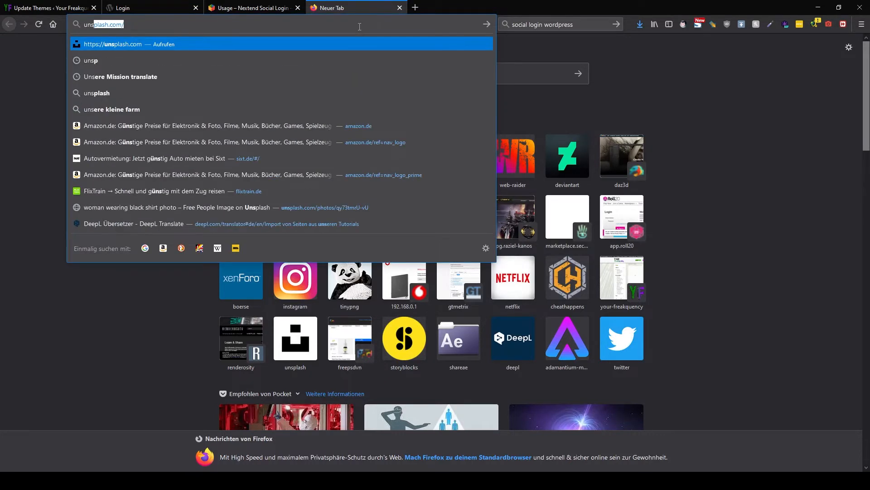
key(Return)
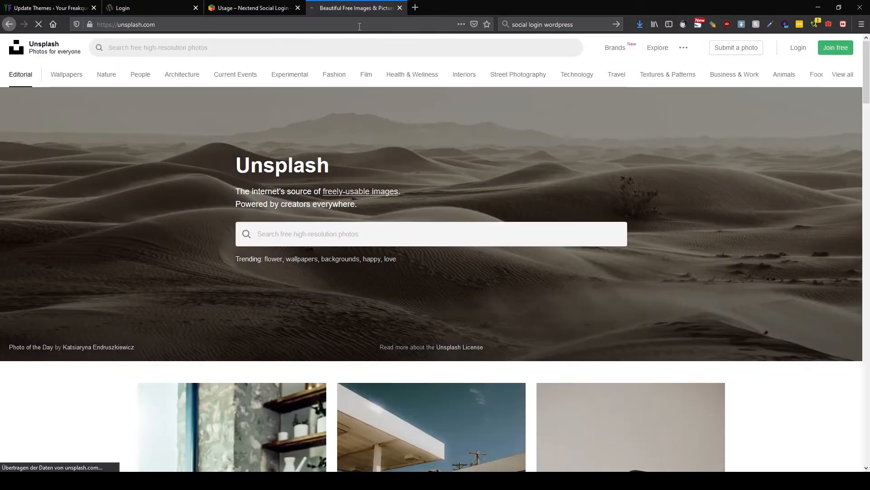
scroll(375, 184, down, 10)
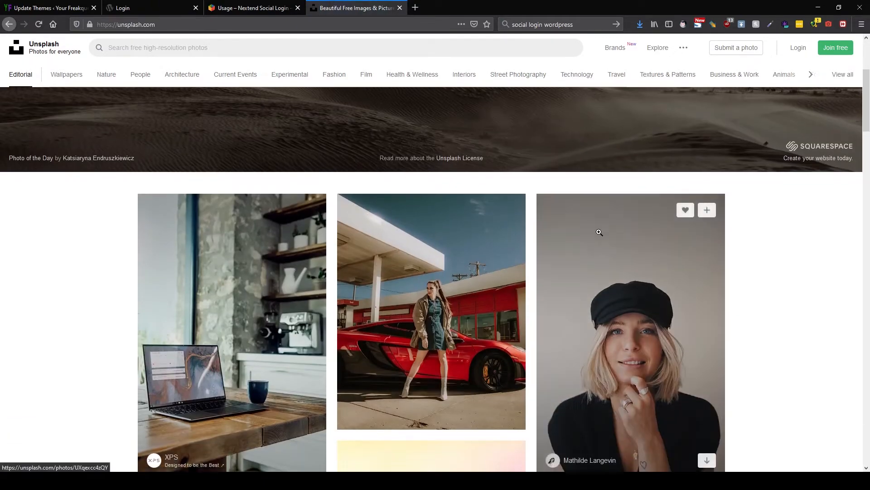
scroll(599, 232, down, 2)
scroll(762, 285, down, 8)
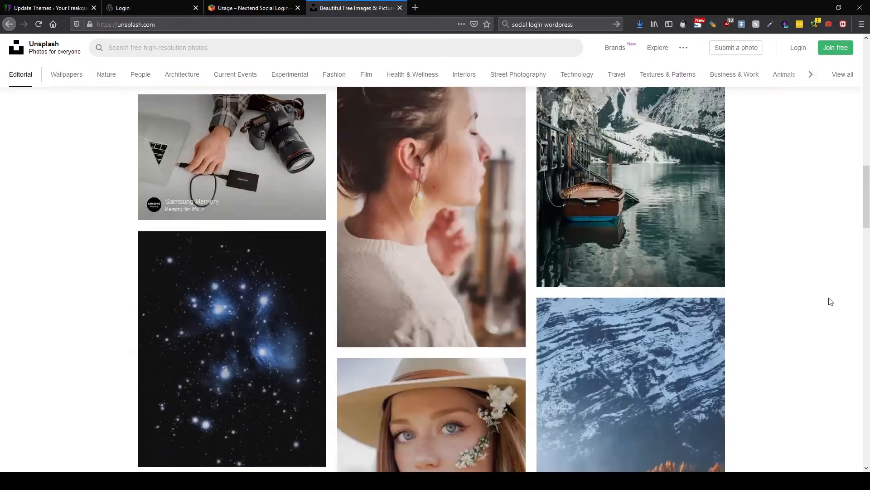
scroll(831, 302, down, 15)
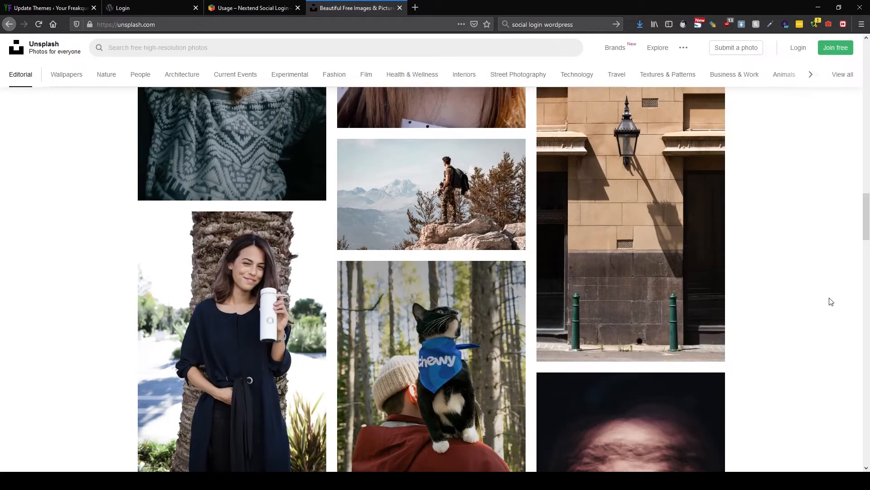
scroll(831, 302, down, 13)
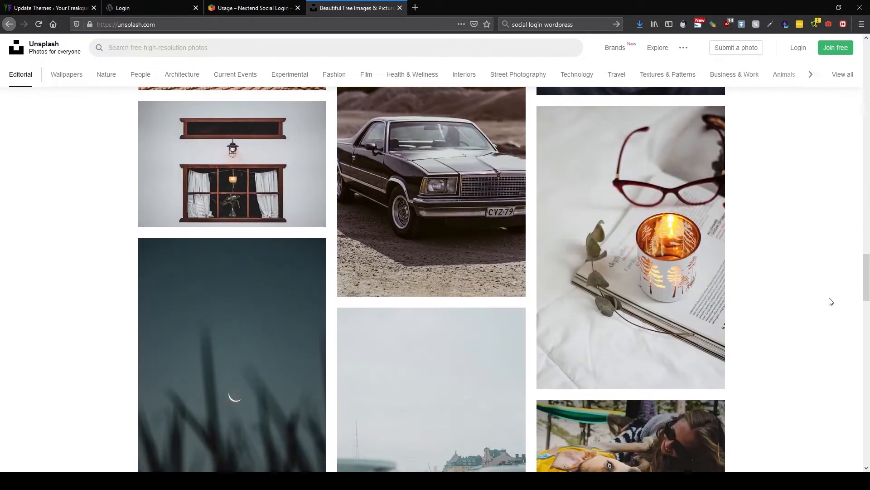
scroll(831, 301, down, 13)
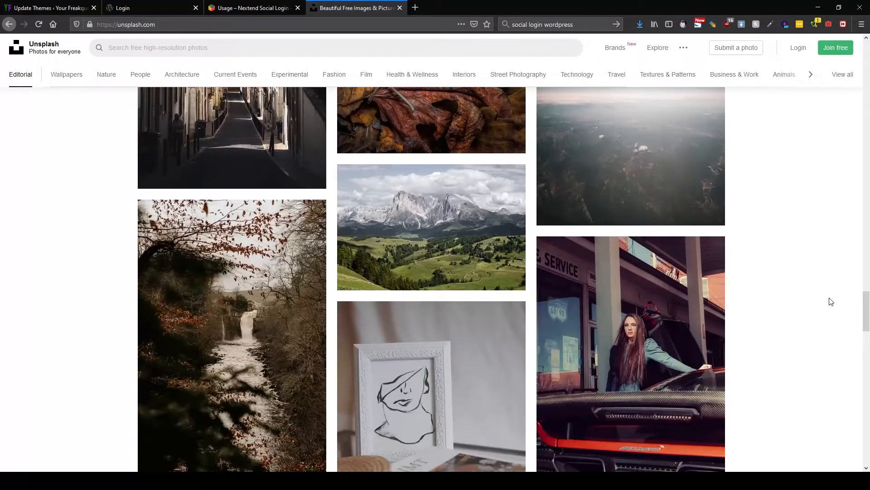
scroll(831, 301, up, 4)
scroll(831, 302, down, 10)
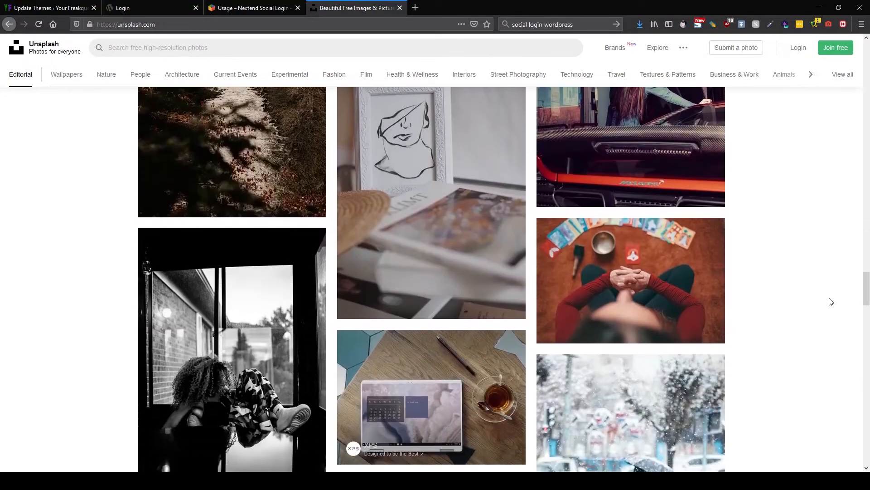
scroll(830, 302, down, 10)
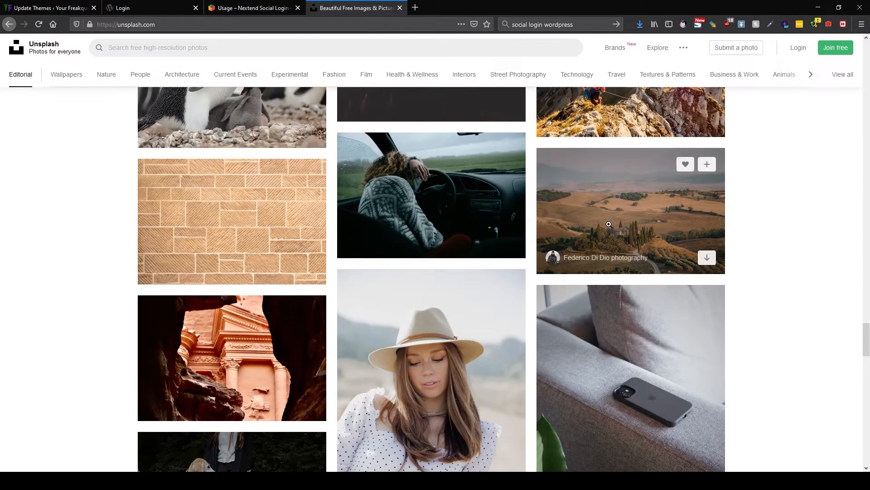
Download the Medium size of the Tuscany rolling-hills photo from Unsplash
click(607, 222)
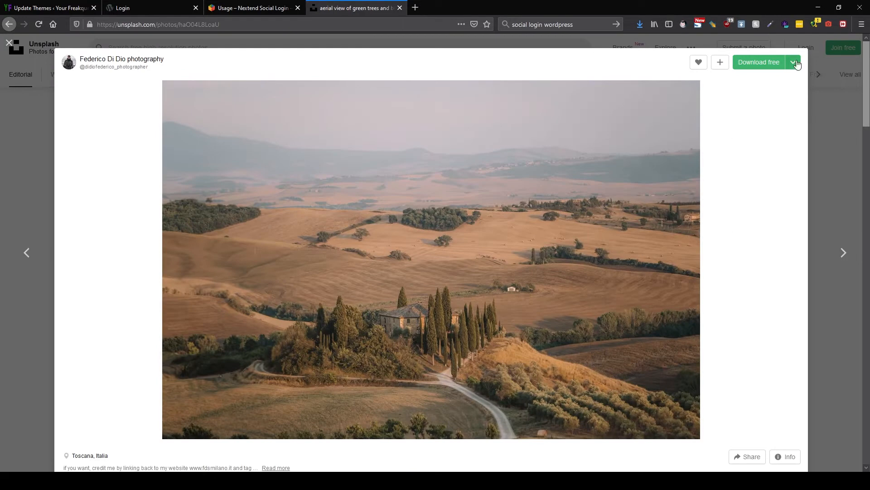
click(797, 65)
click(786, 103)
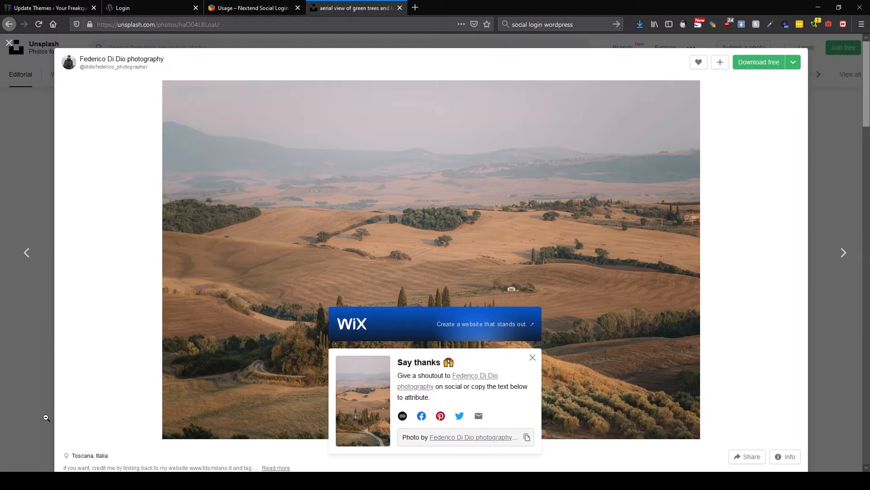
click(343, 23)
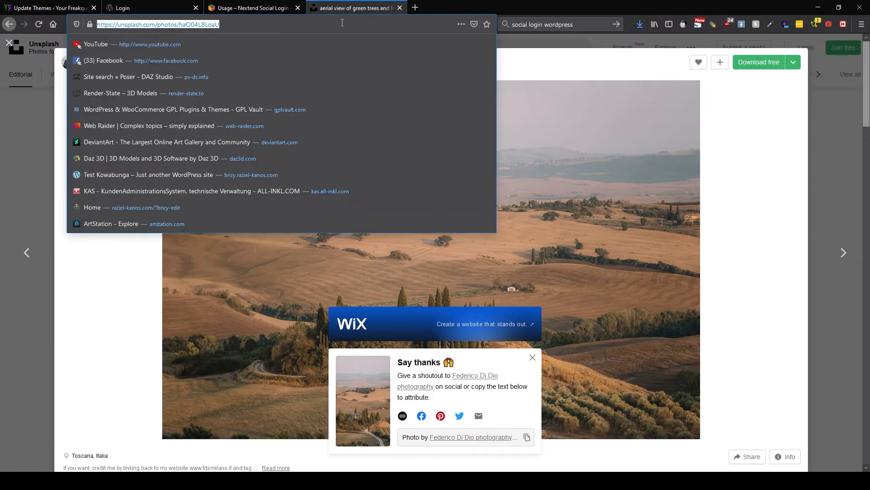
Compress login-back.jpg on TinyPNG (383.7 KB to 203.4 KB) and download it
text(tinypng.com/)
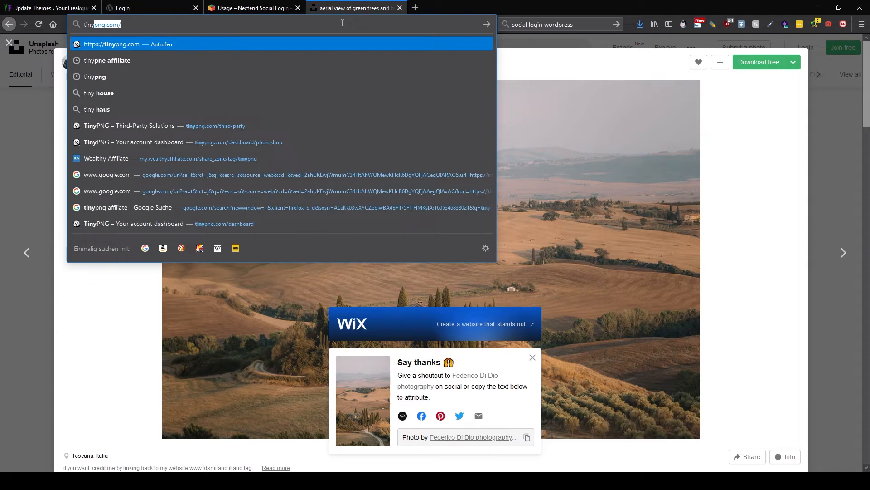
key(Return)
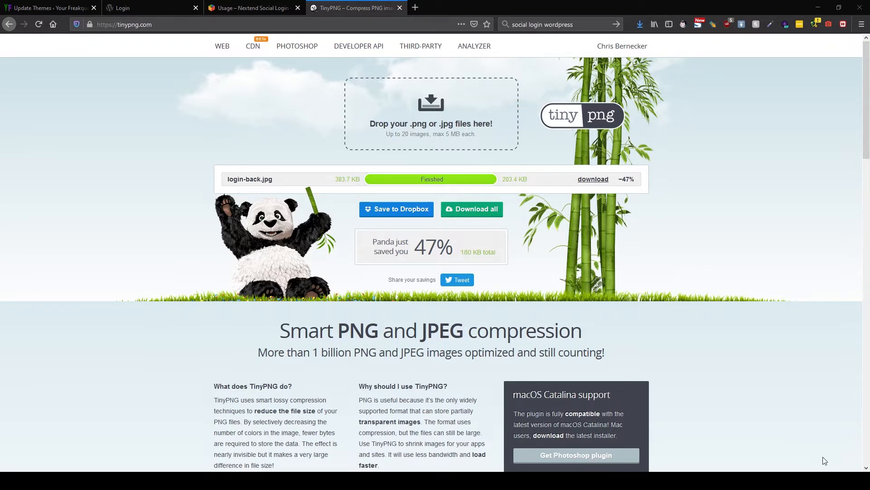
click(585, 180)
Set the uploaded Tuscany landscape as the section background with Fixed parallax
click(153, 10)
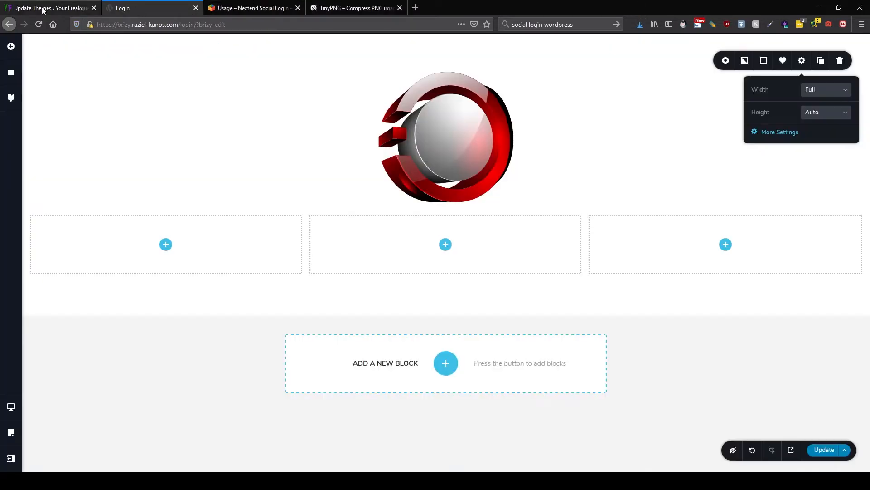
click(745, 61)
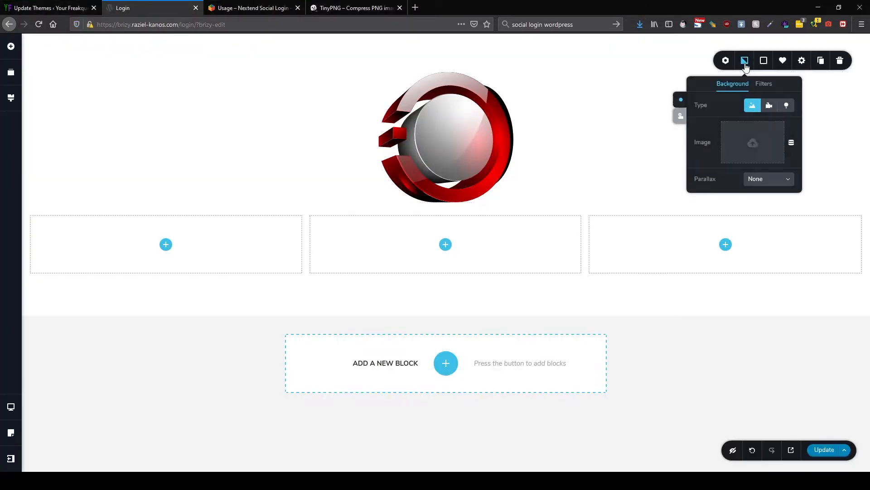
click(762, 151)
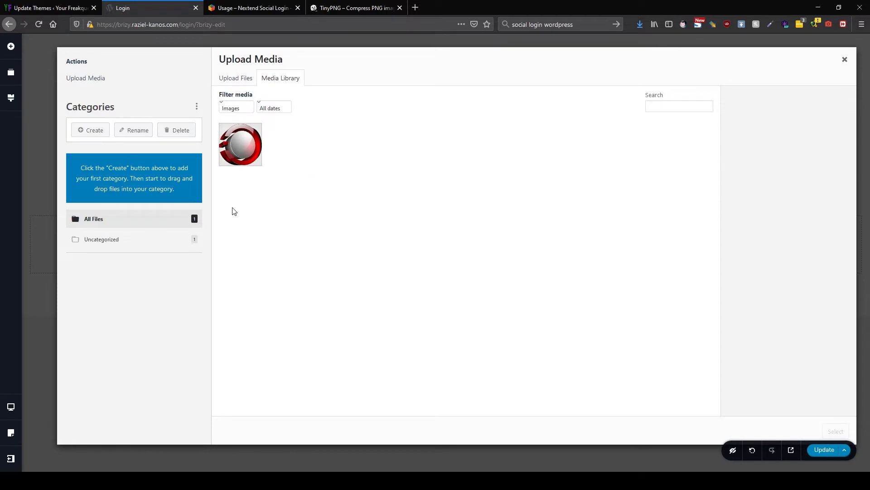
click(235, 78)
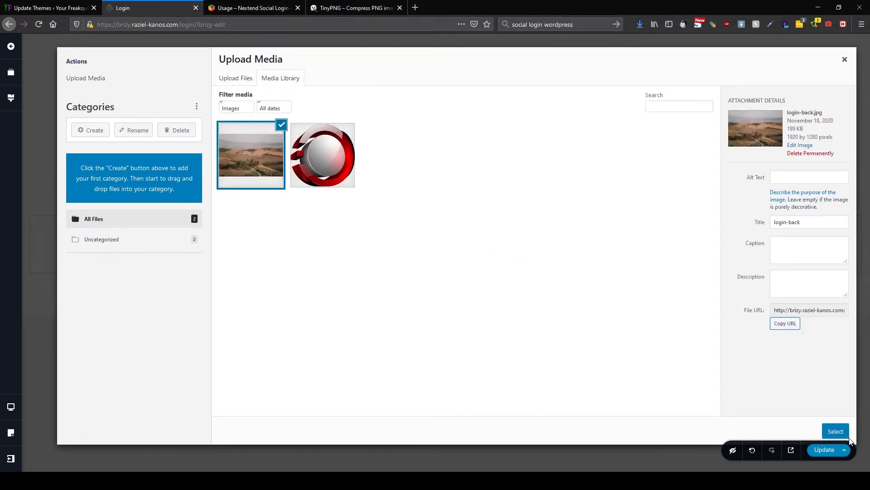
click(836, 431)
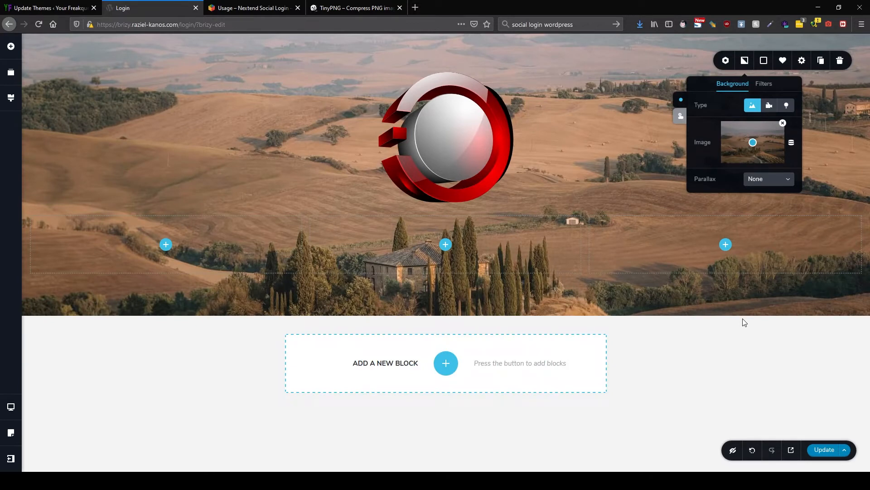
click(766, 179)
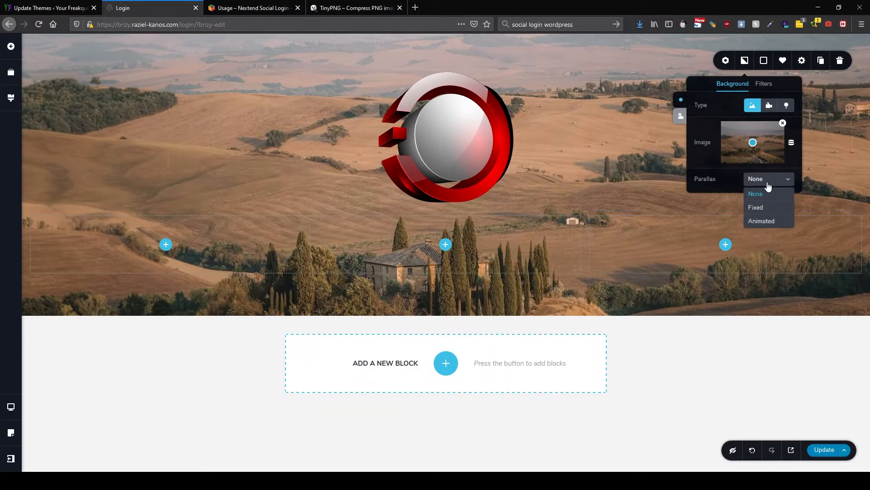
click(772, 208)
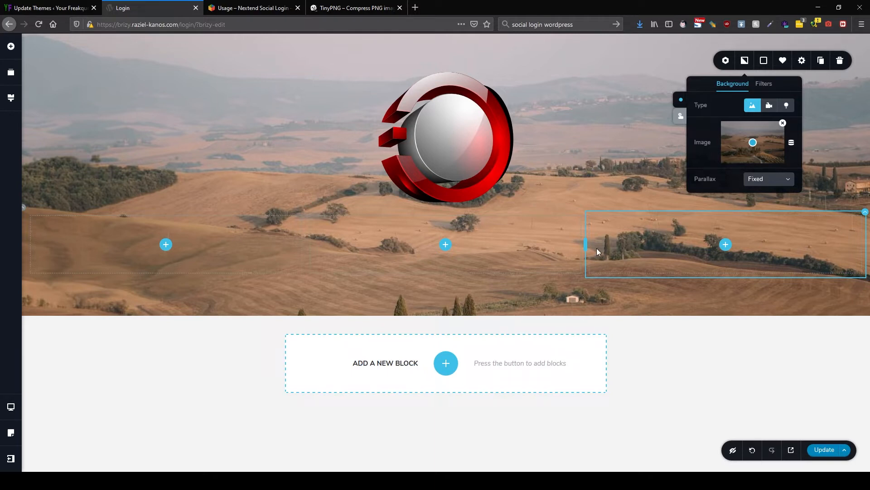
Give the middle column a white fill, purple border and teal outset shadow
click(582, 216)
click(547, 190)
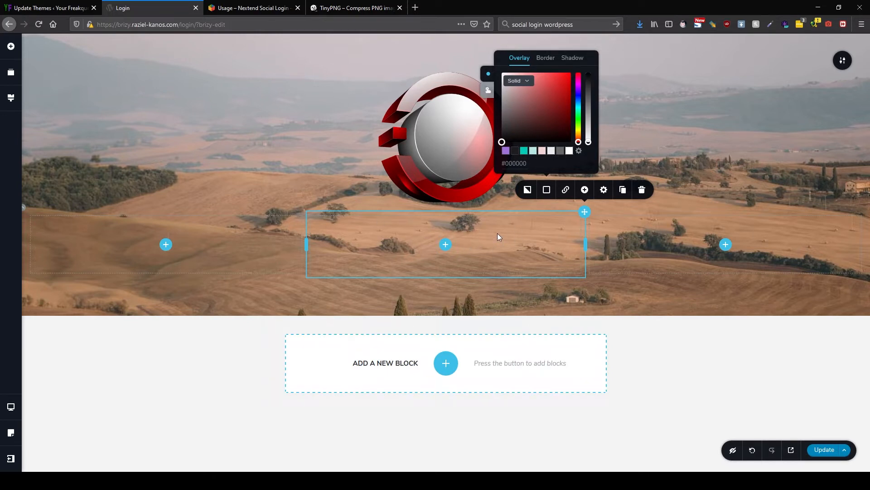
click(569, 151)
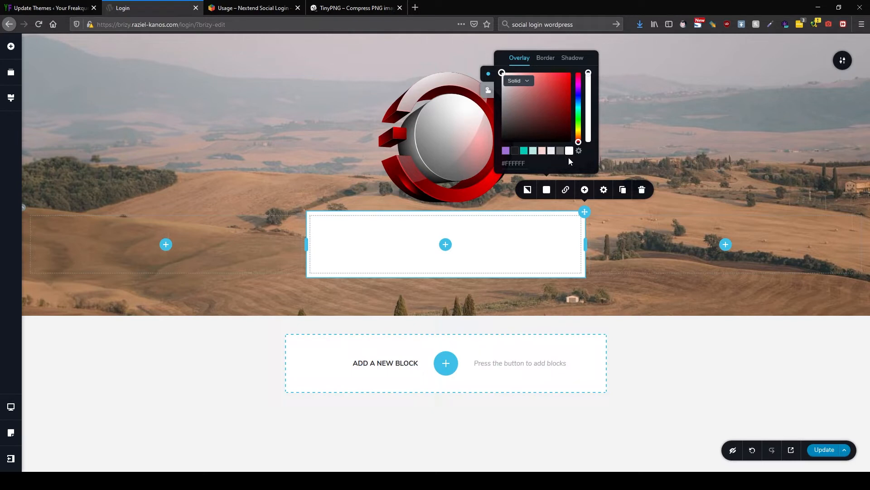
click(551, 63)
click(506, 151)
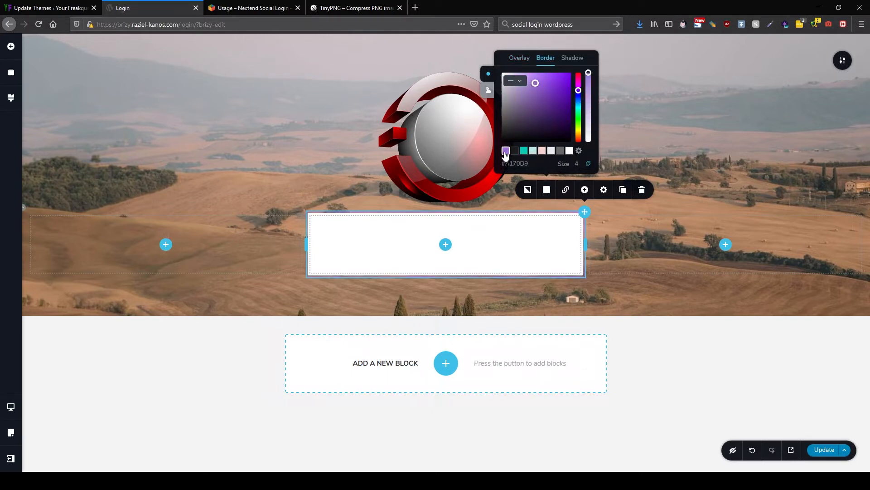
click(572, 59)
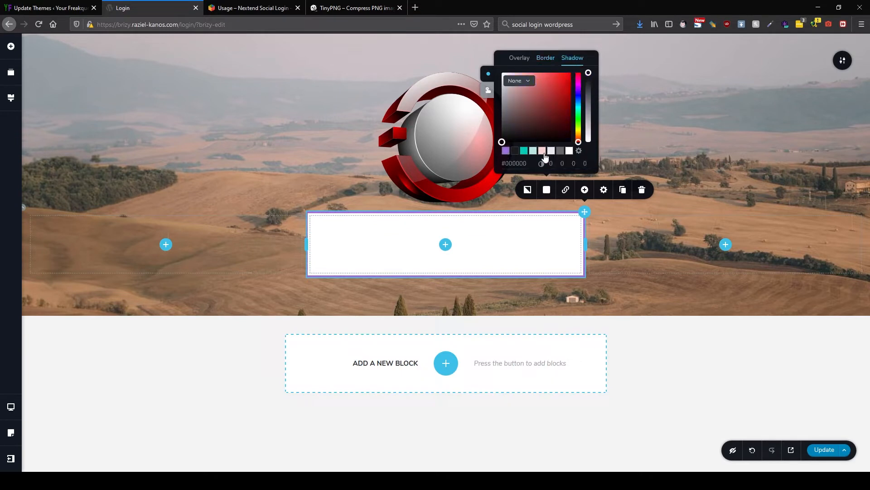
click(524, 151)
On hover, make the column's border teal and its shadow purple
click(489, 92)
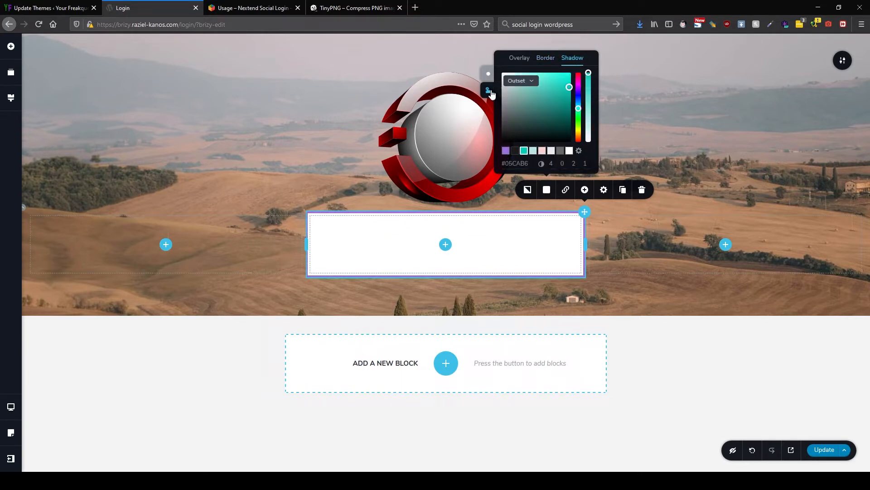
click(519, 59)
click(546, 59)
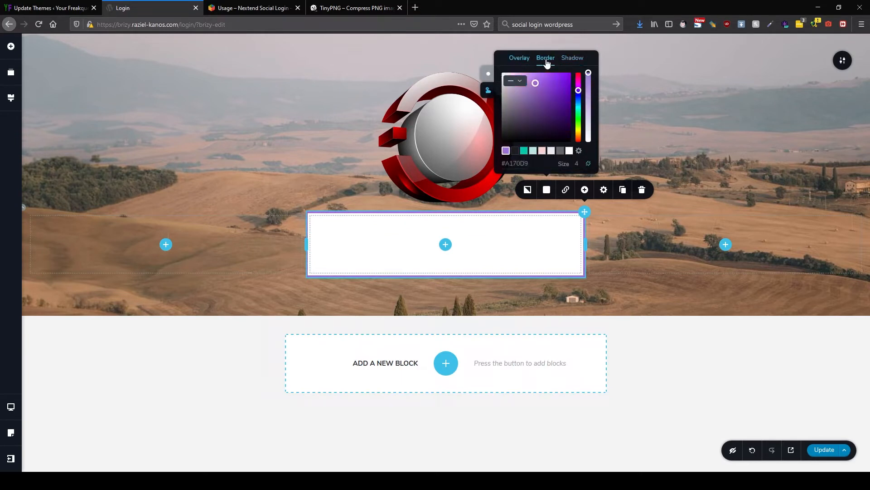
click(524, 151)
click(571, 58)
click(506, 150)
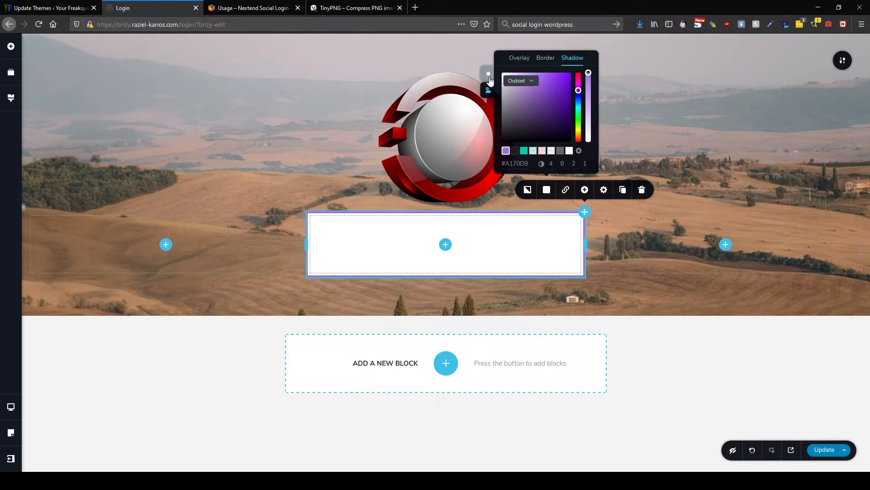
Set the normal white overlay to about 52% opacity
click(515, 59)
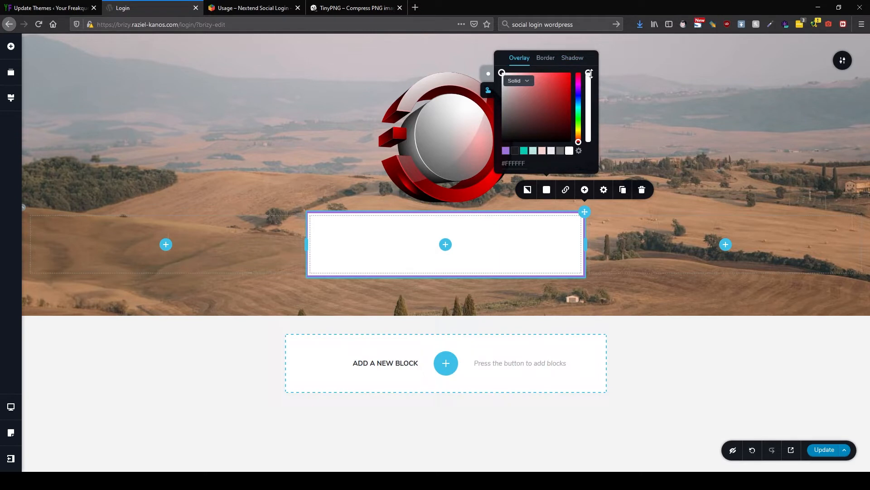
click(488, 74)
drag(590, 76, 590, 106)
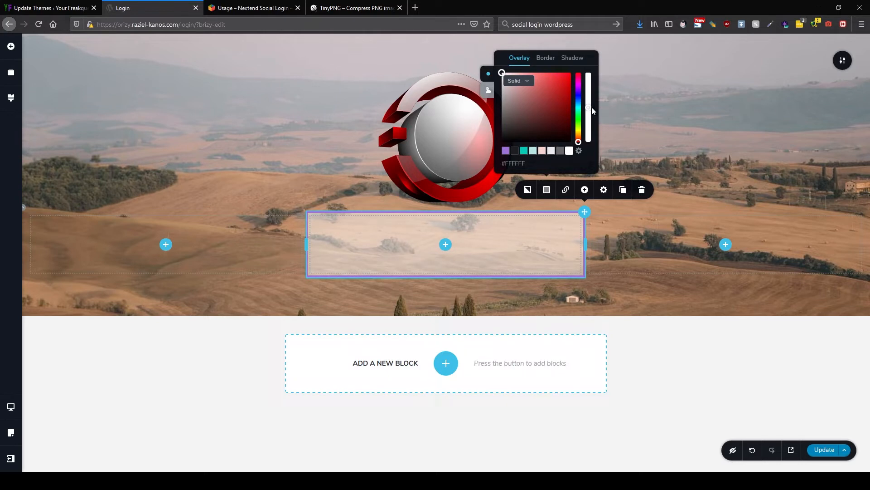
click(630, 263)
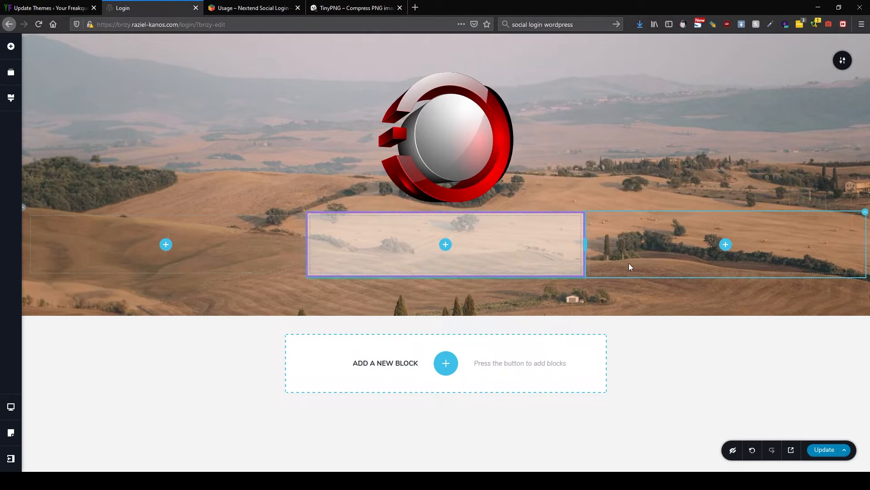
Make the hover overlay fully opaque white at 100%
click(588, 212)
click(547, 190)
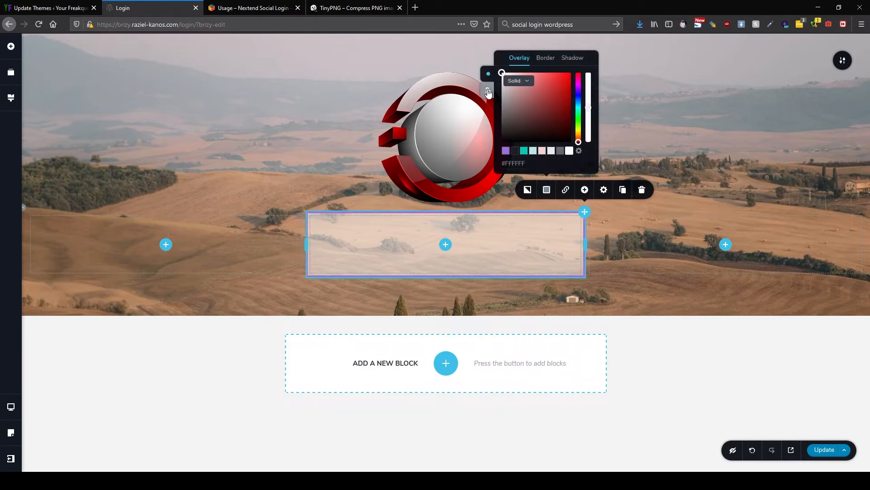
click(488, 93)
drag(589, 108, 597, 61)
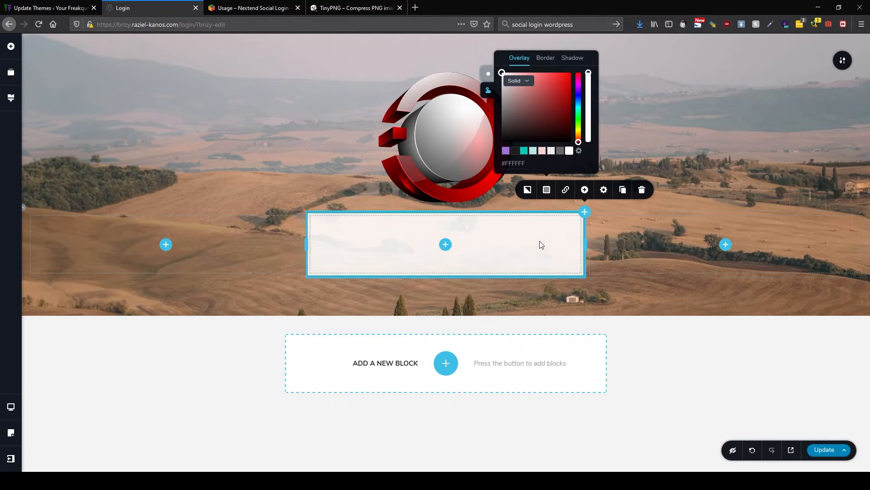
click(700, 151)
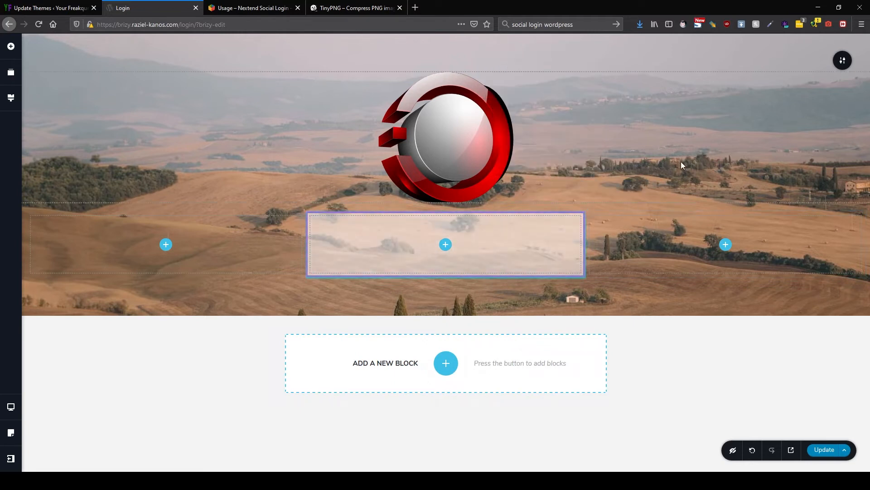
Drop a Login form element into the middle column
click(10, 46)
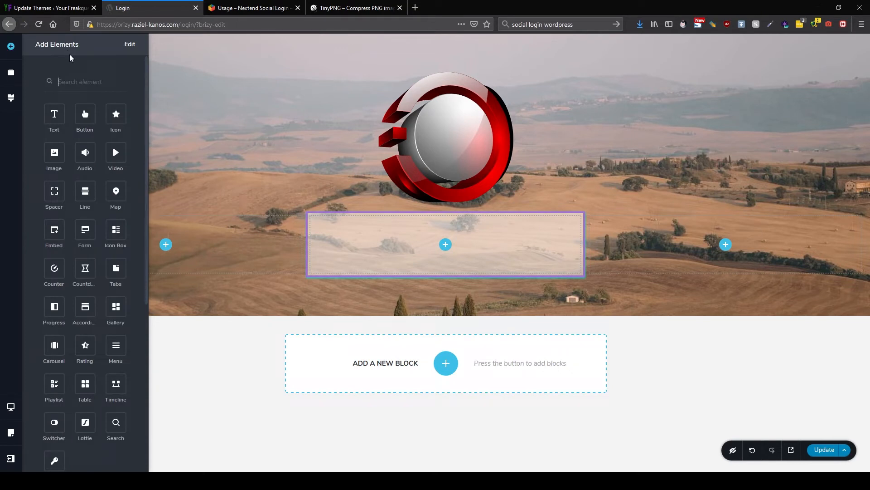
text(lo)
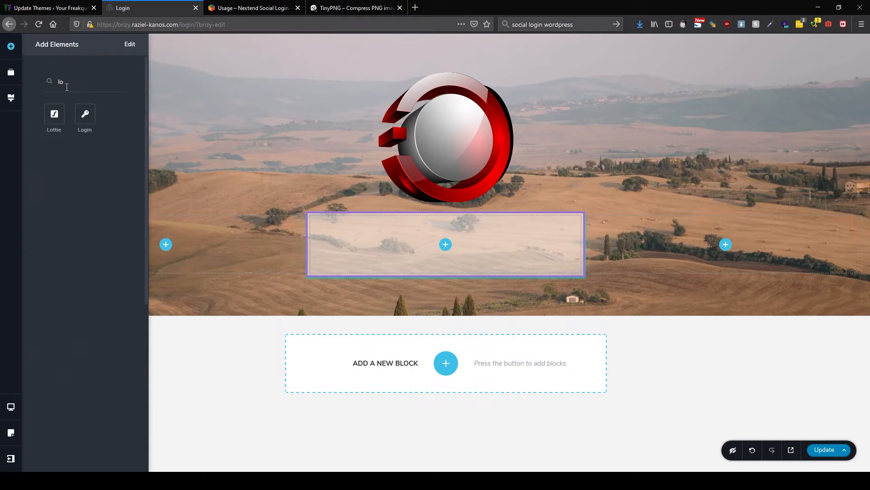
drag(79, 109, 444, 251)
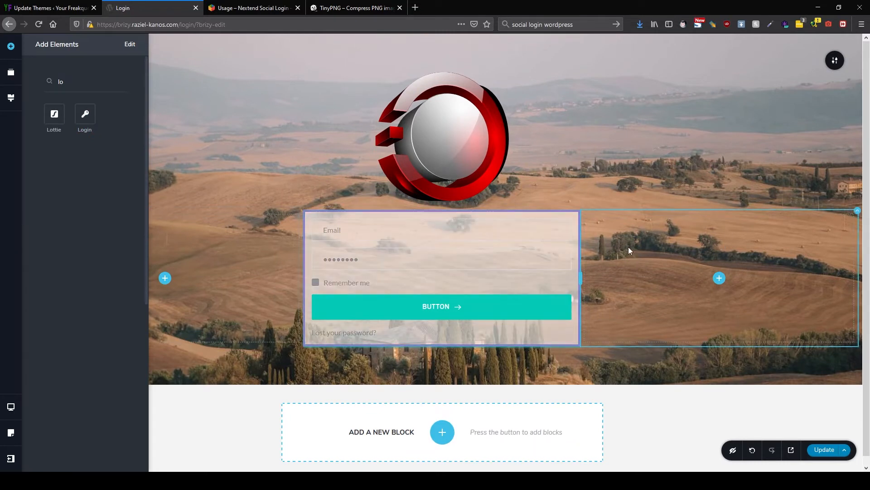
click(399, 228)
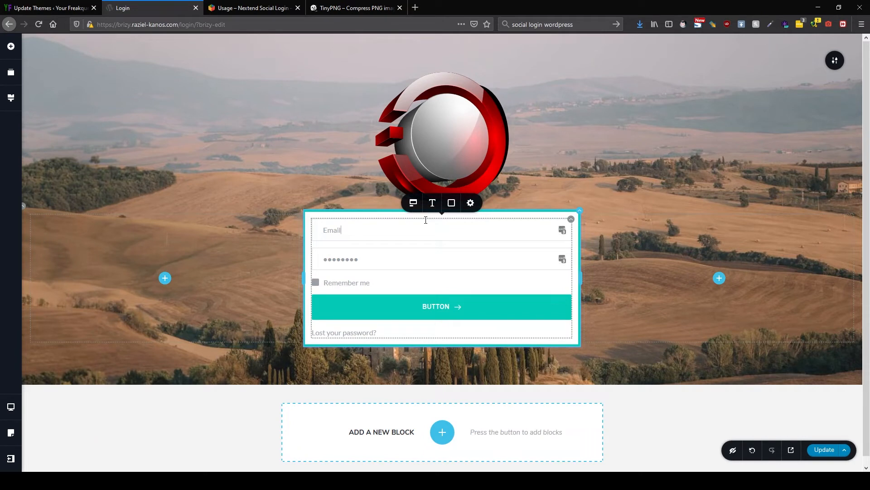
Make the form fields small with labels shown above them
click(414, 204)
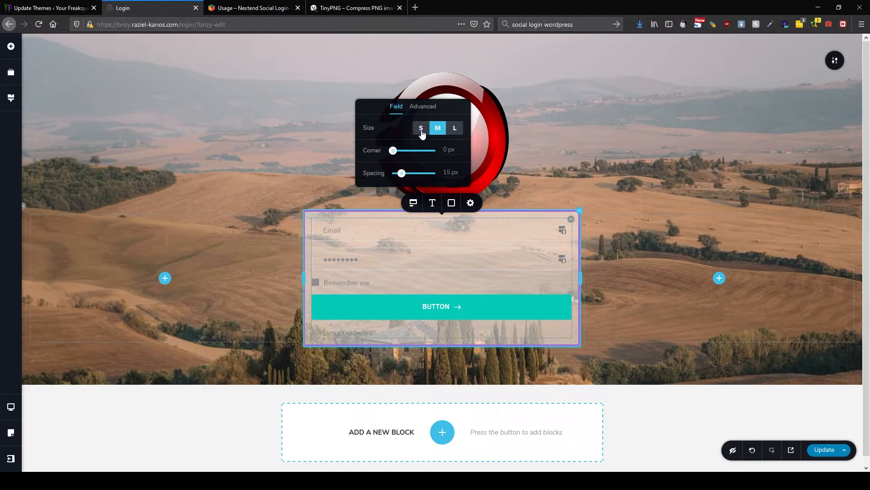
click(450, 131)
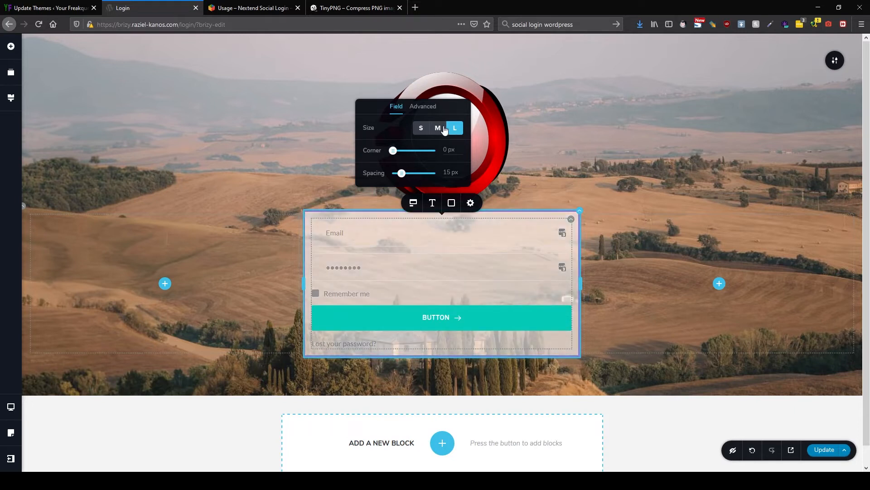
click(421, 129)
click(423, 106)
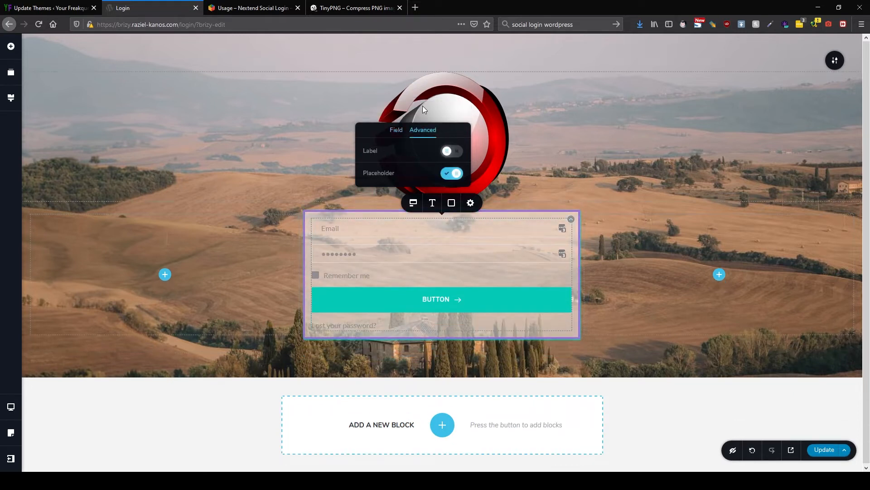
click(449, 152)
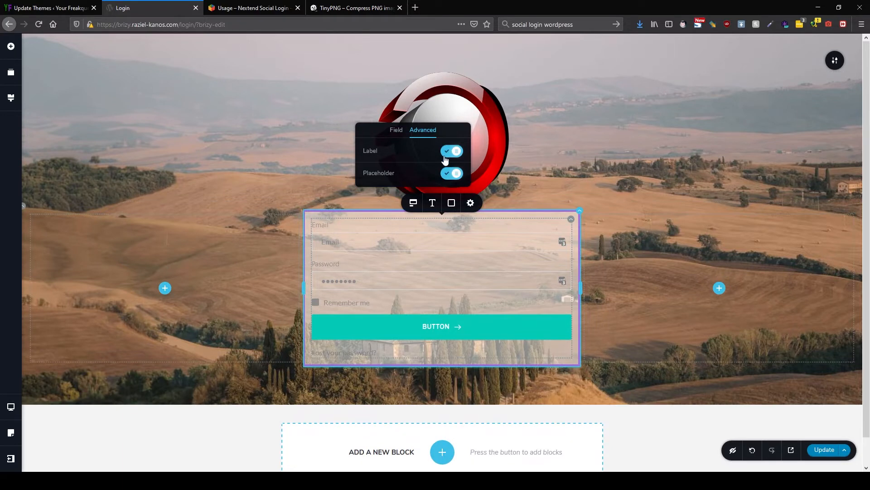
Replace the Email field placeholder with a sample e-mail address
click(344, 243)
double_click(330, 244)
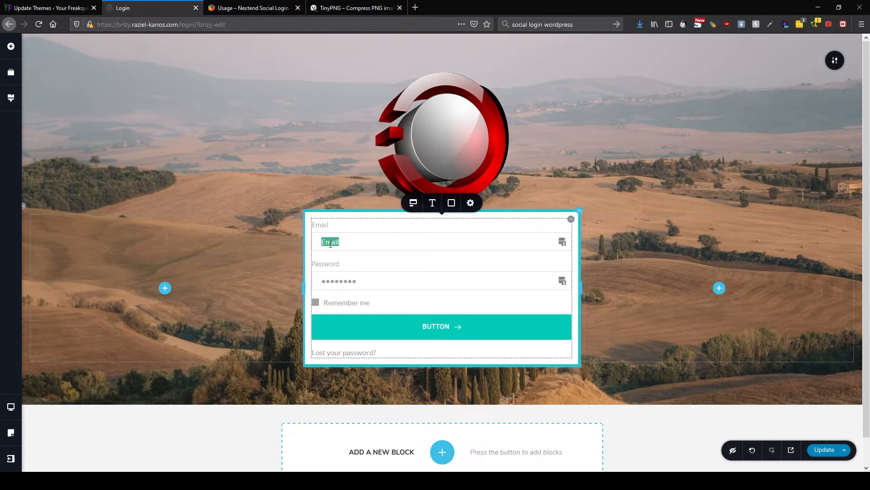
text(mymail@mail.com)
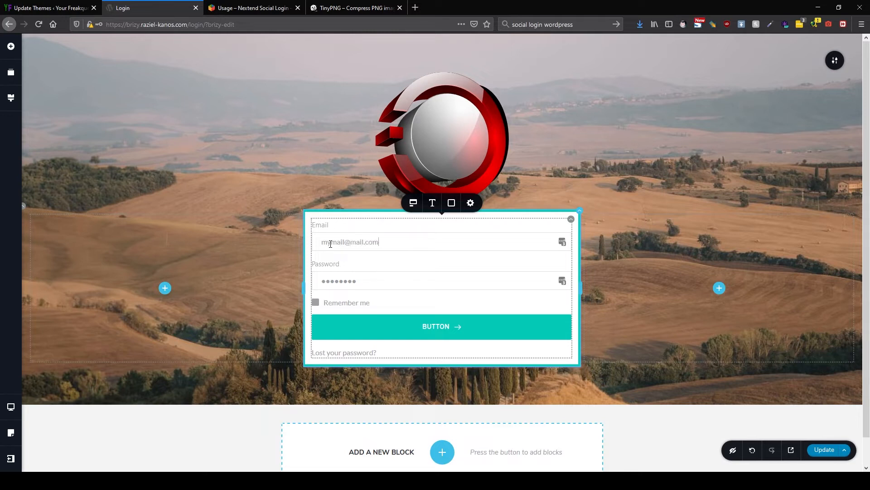
click(386, 282)
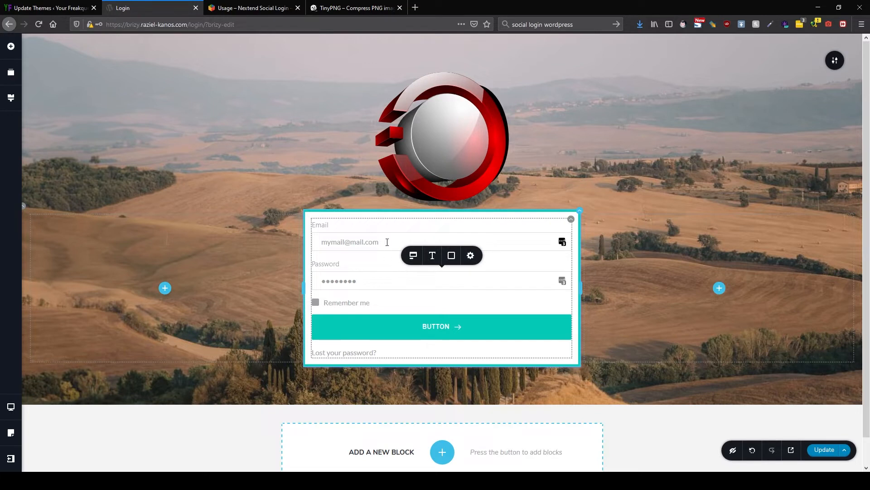
Round the form fields' corners to 15 px
click(414, 220)
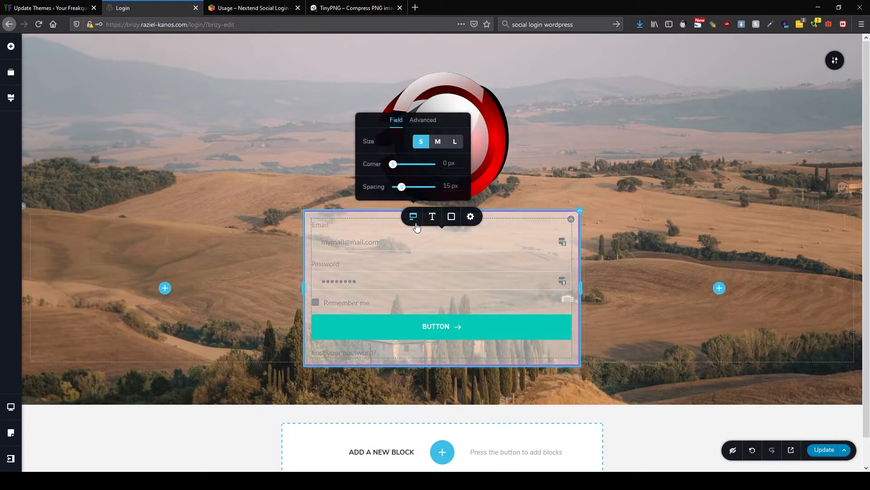
click(422, 119)
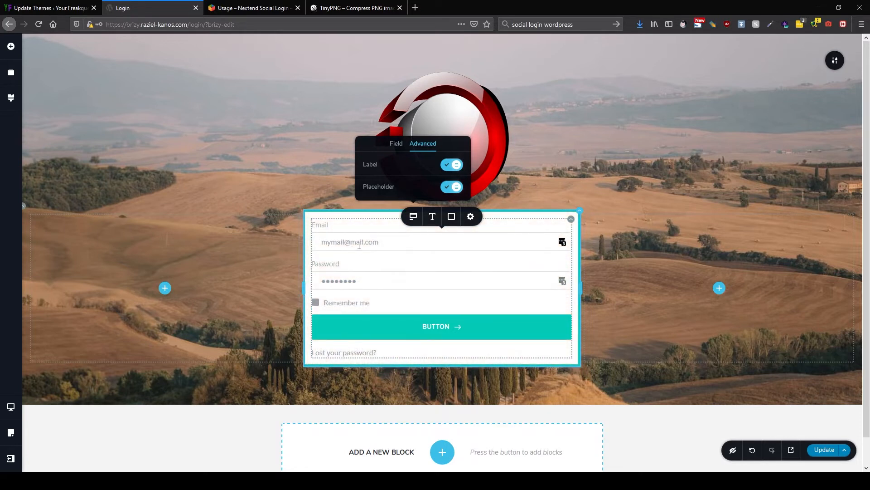
click(450, 188)
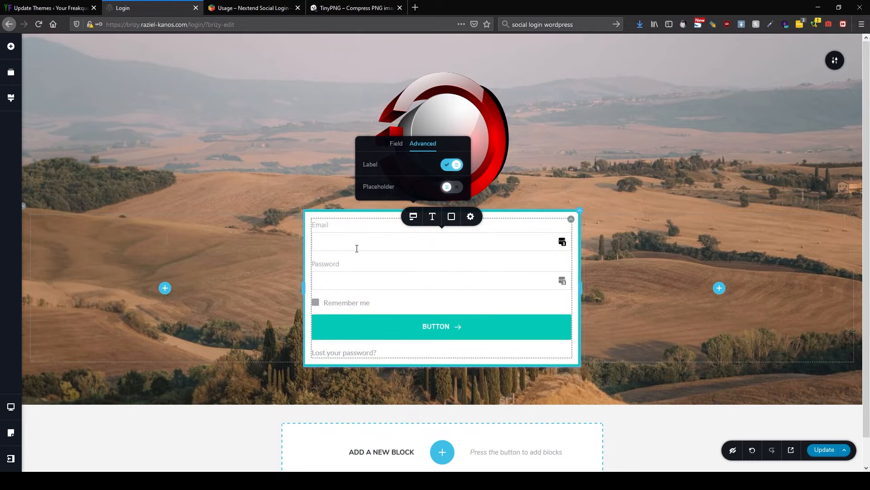
click(454, 189)
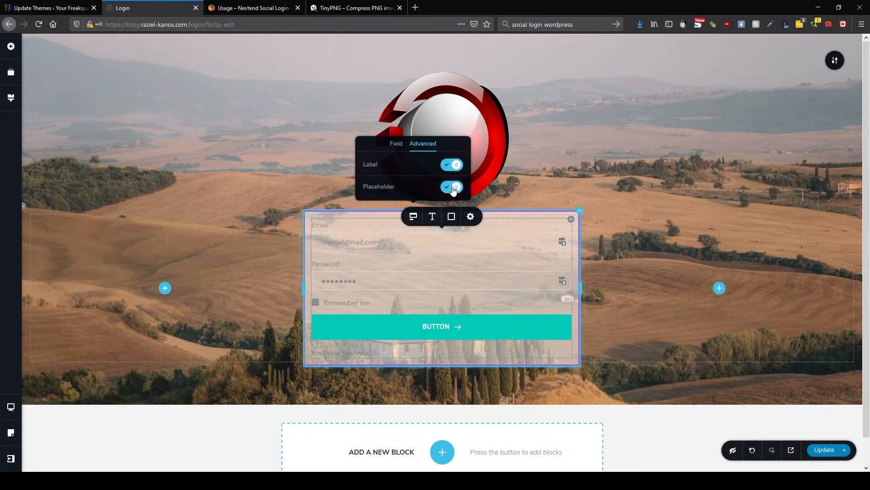
click(397, 144)
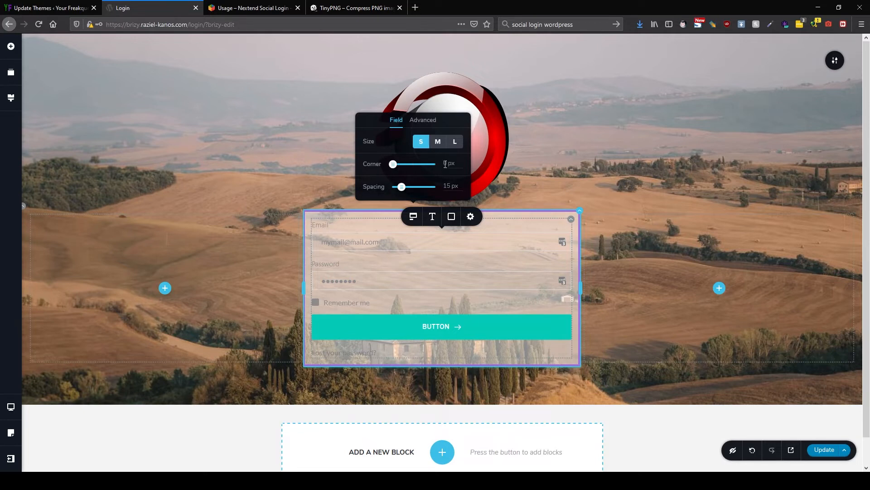
drag(444, 164, 450, 165)
text(15)
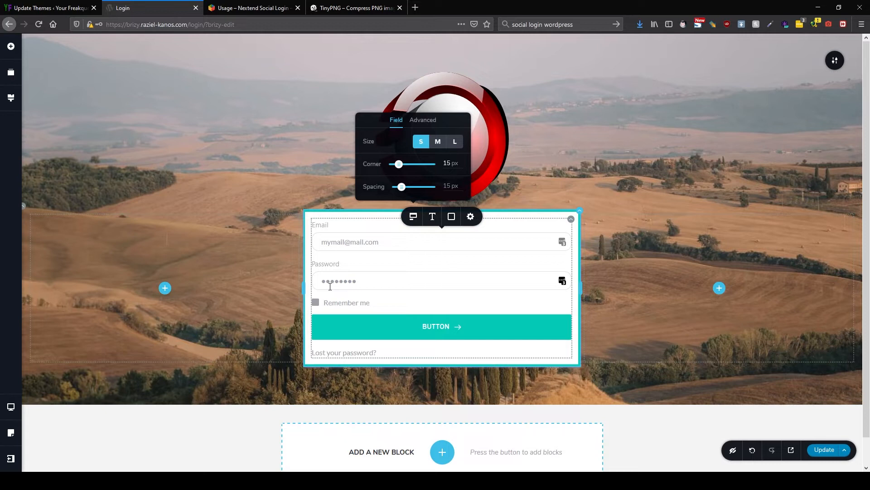
click(451, 218)
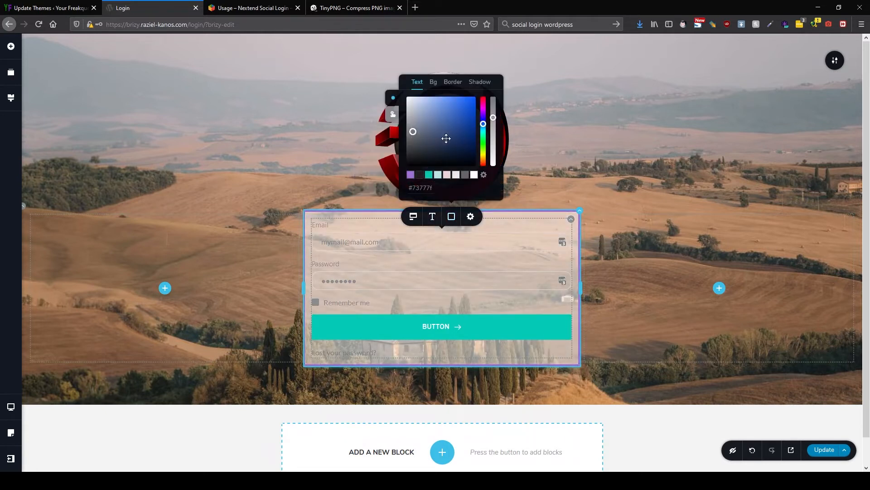
Make the field text dark grey #1C1C1C, with a white background and a light-teal #B8E6E1 hover
click(420, 176)
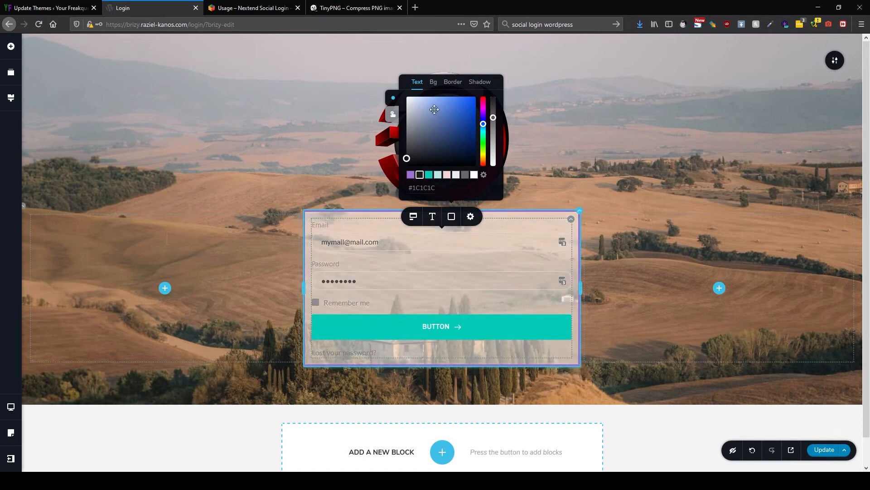
click(433, 82)
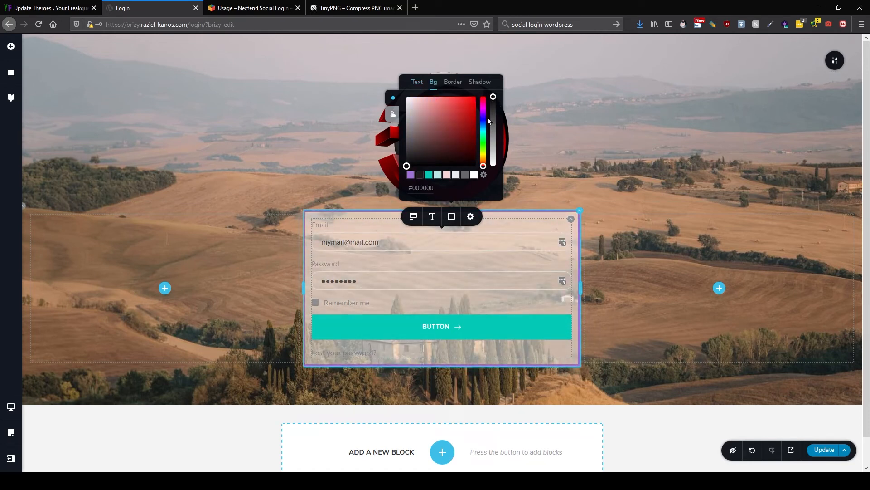
click(474, 175)
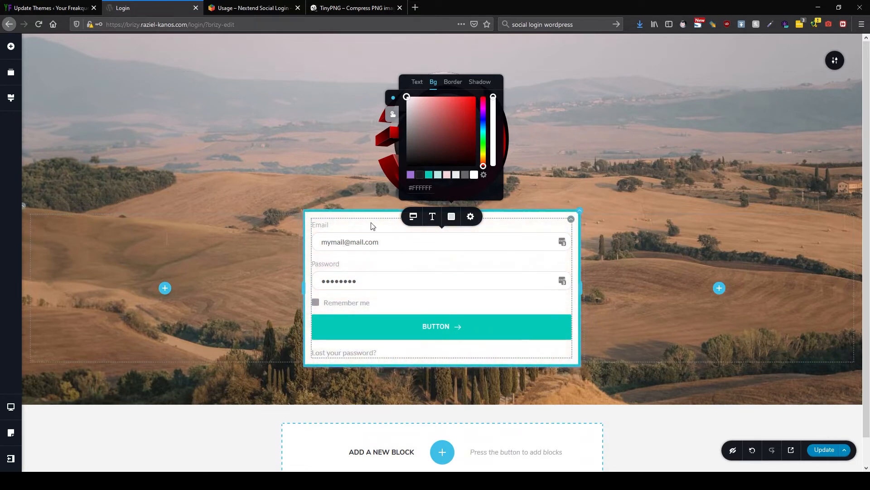
click(393, 114)
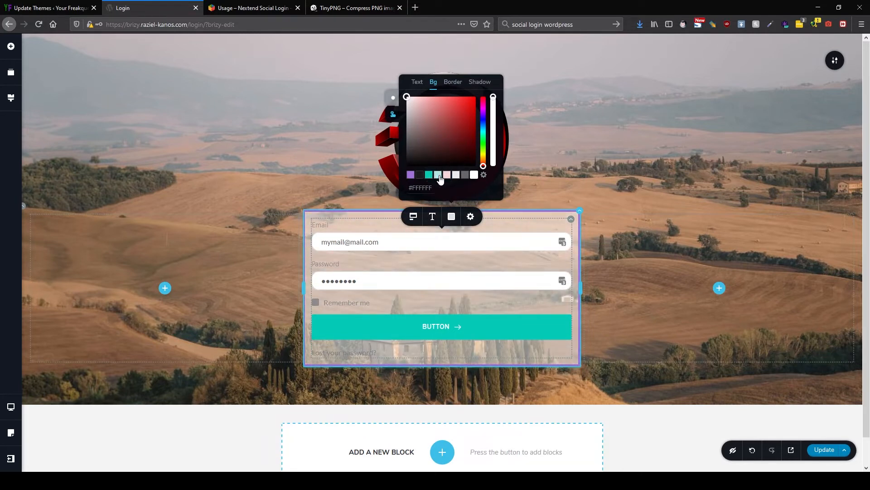
click(438, 175)
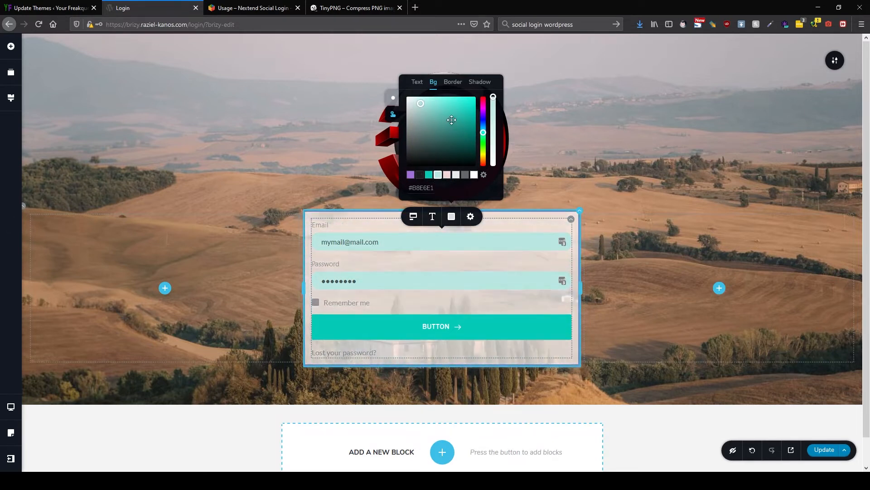
click(393, 98)
Set the field borders to teal for both the normal and hover states
click(453, 82)
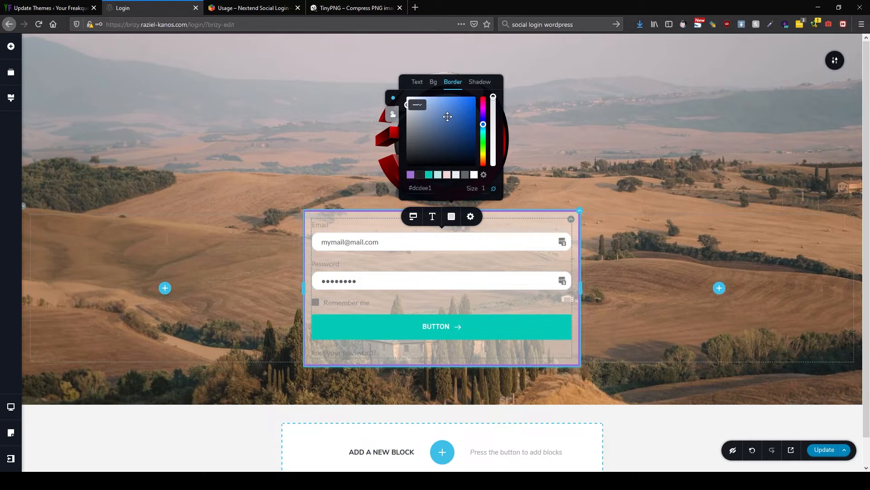
click(410, 176)
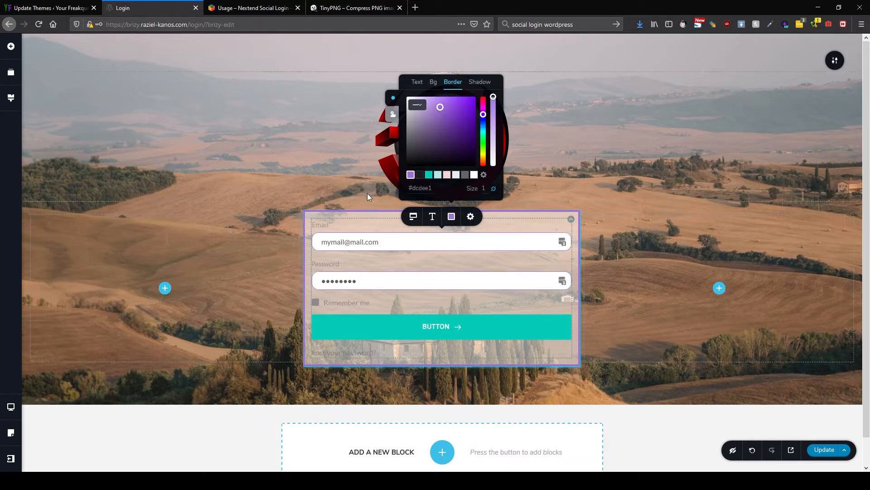
click(393, 114)
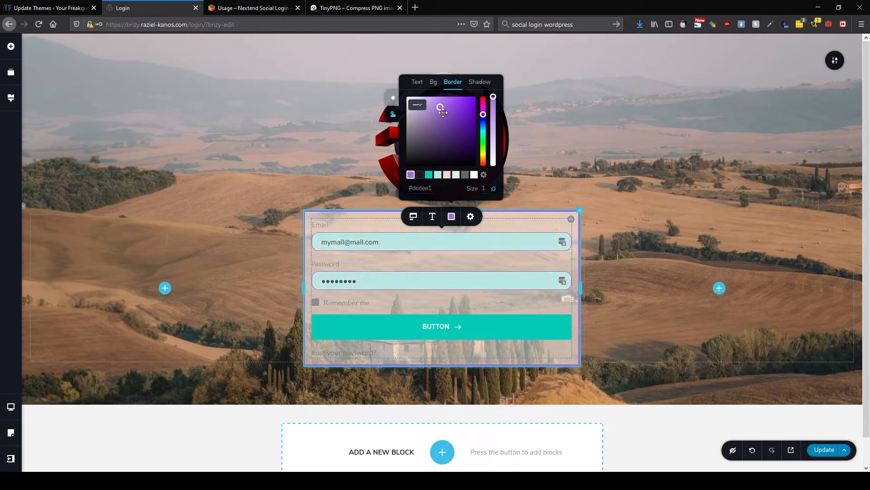
click(432, 175)
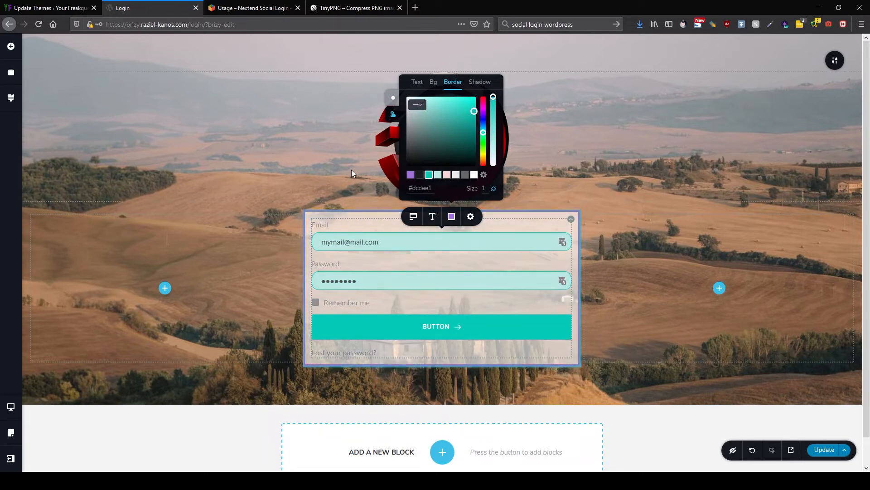
click(410, 174)
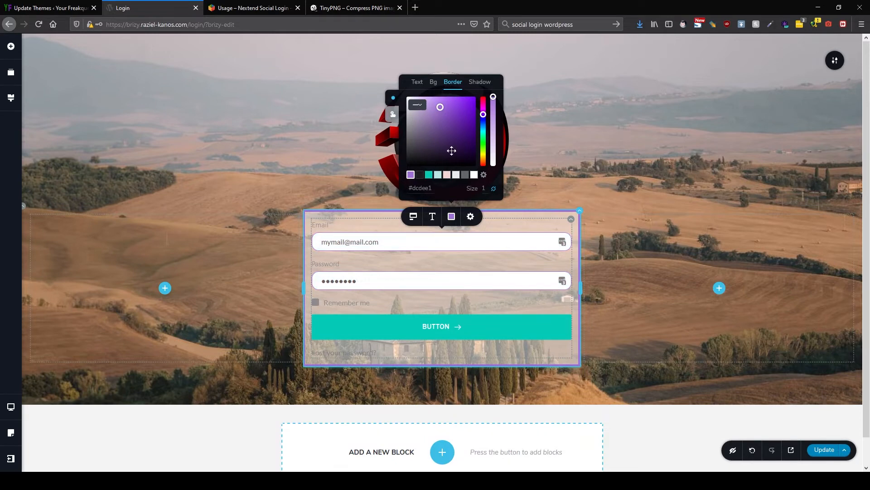
click(429, 175)
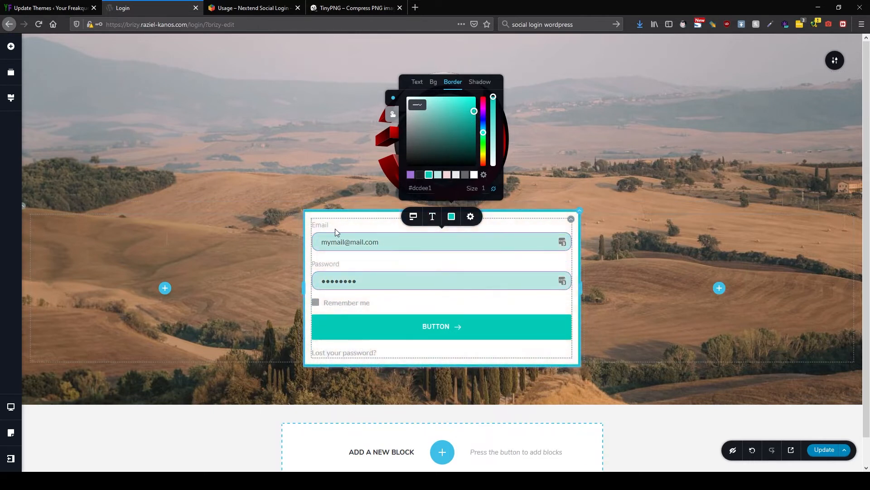
click(323, 228)
click(322, 228)
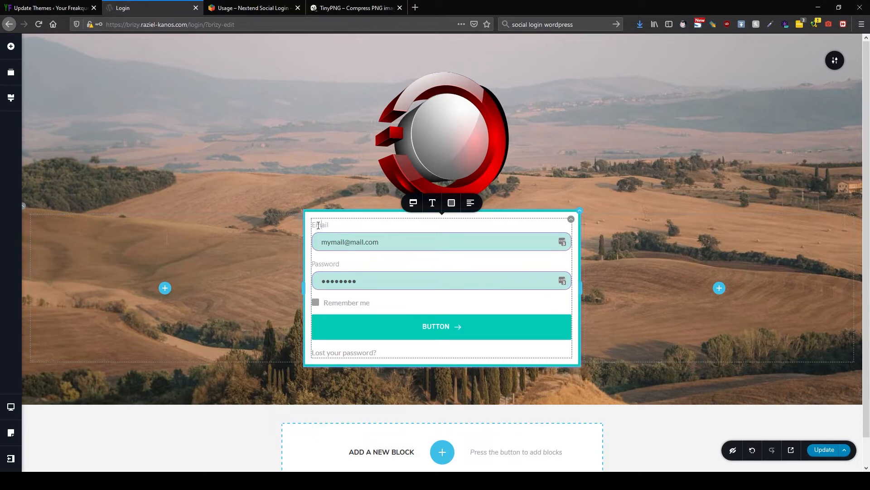
Select the Email label and colour the label text dark grey #1C1C1C
double_click(321, 224)
key(BackSpace)
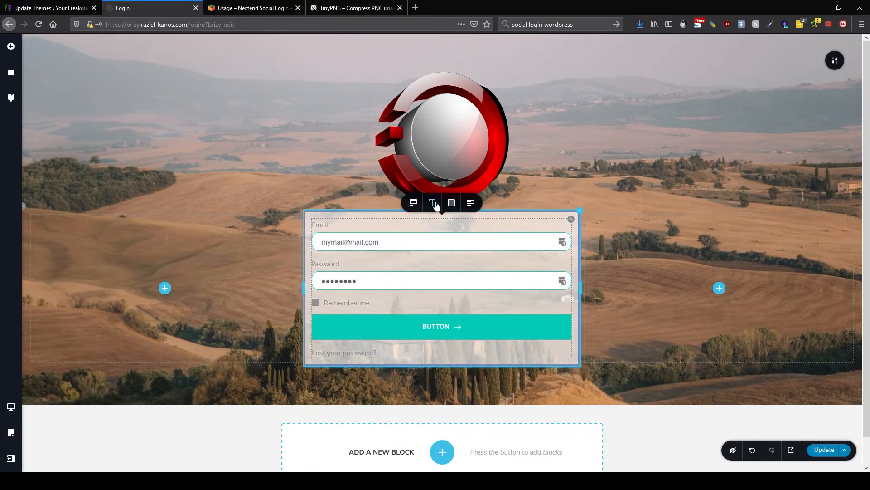
click(452, 202)
click(420, 161)
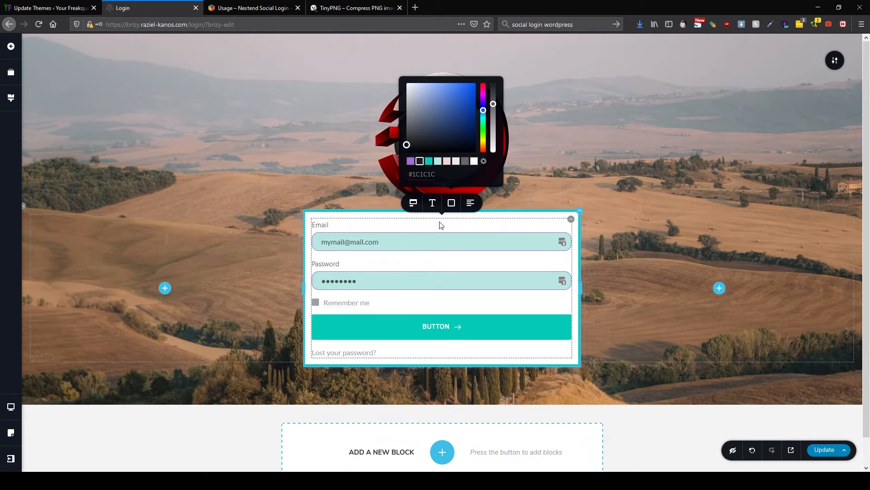
Try the Heading 4, Heading 3 and Heading 2 typography presets on the labels
click(432, 203)
click(476, 117)
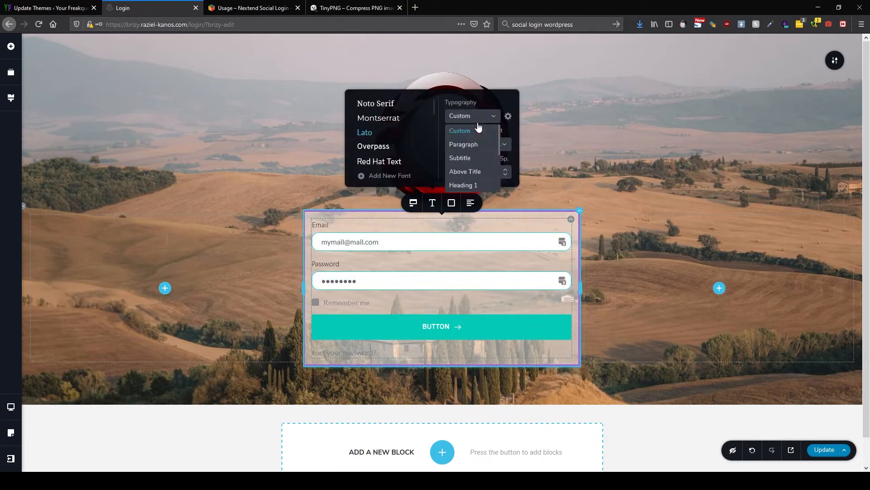
scroll(481, 172, down, 2)
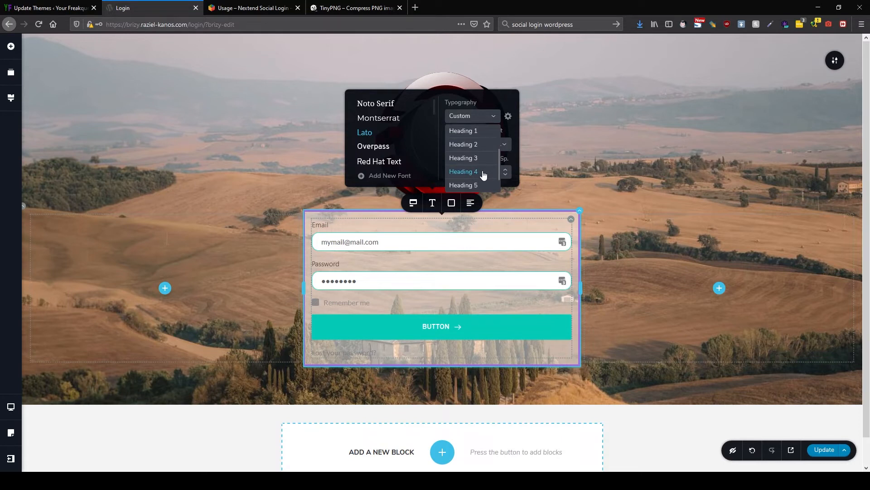
click(482, 172)
click(476, 158)
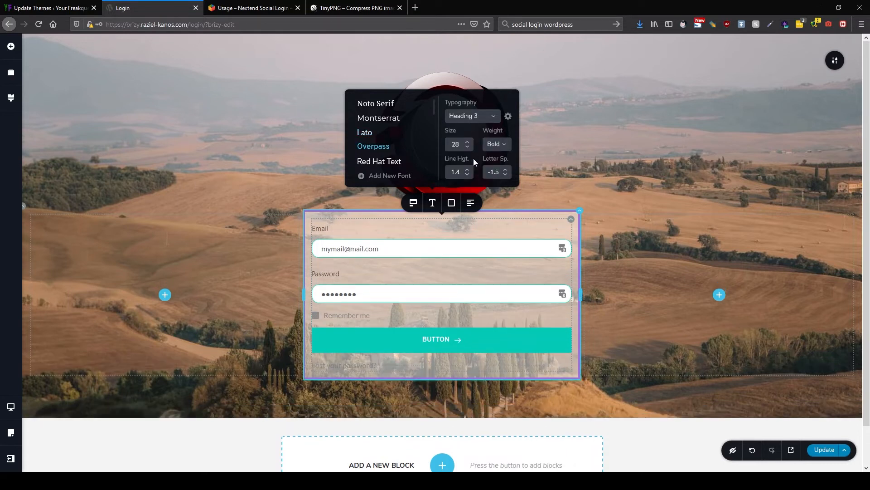
click(474, 118)
click(470, 145)
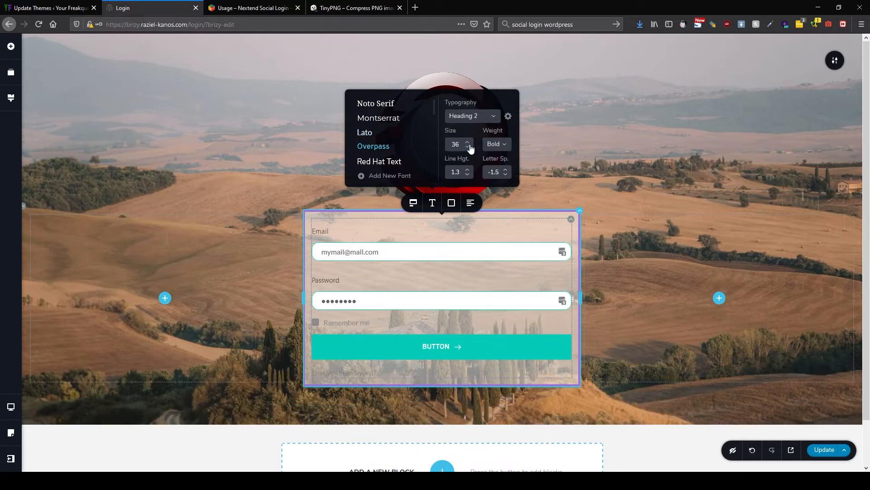
Test several label font sizes, then settle on the Heading 4 preset (Overpass Bold, 22)
click(468, 144)
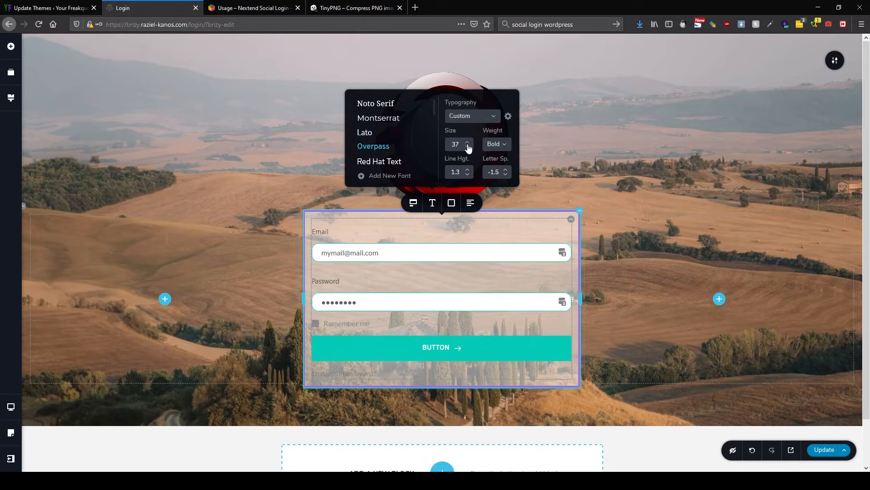
click(467, 149)
click(468, 150)
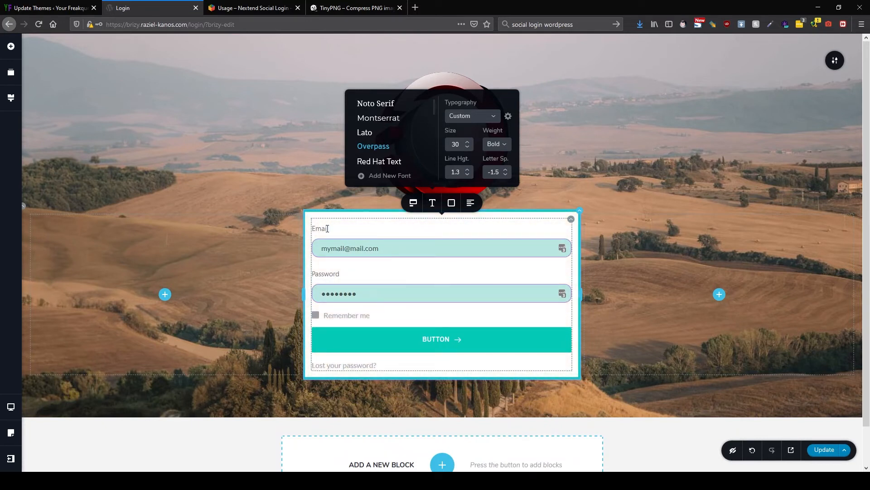
click(467, 144)
click(467, 143)
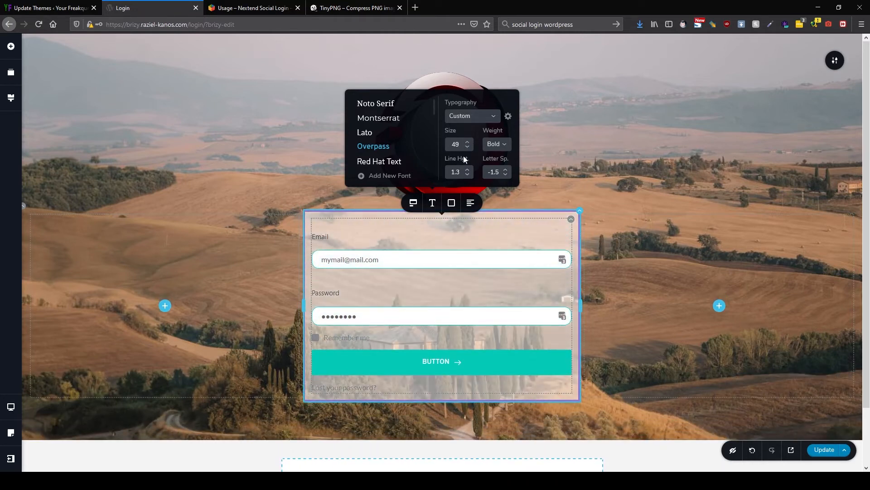
click(468, 147)
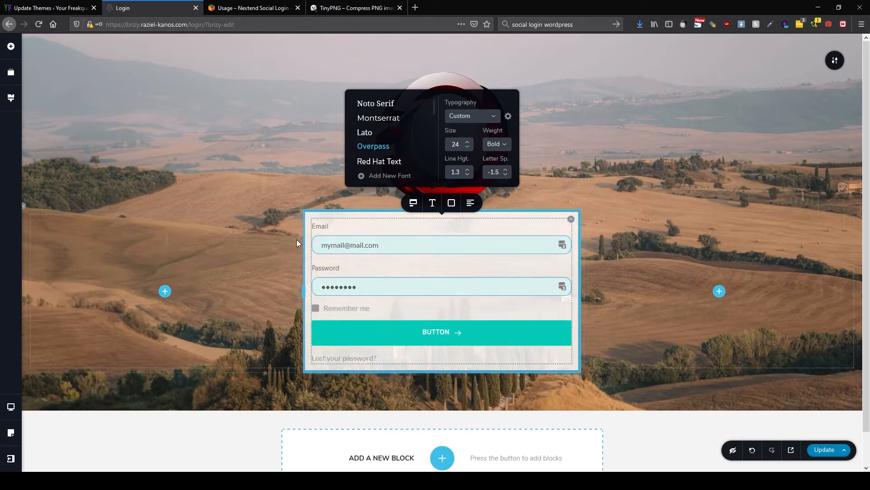
click(479, 118)
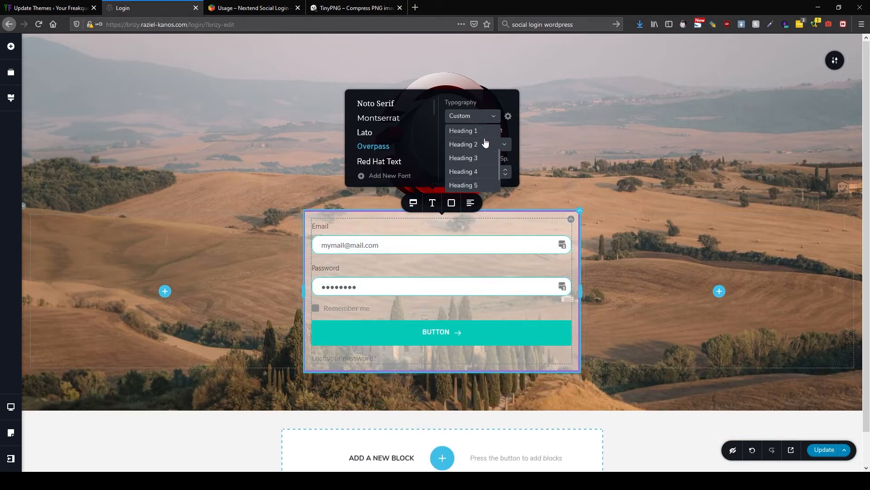
click(475, 170)
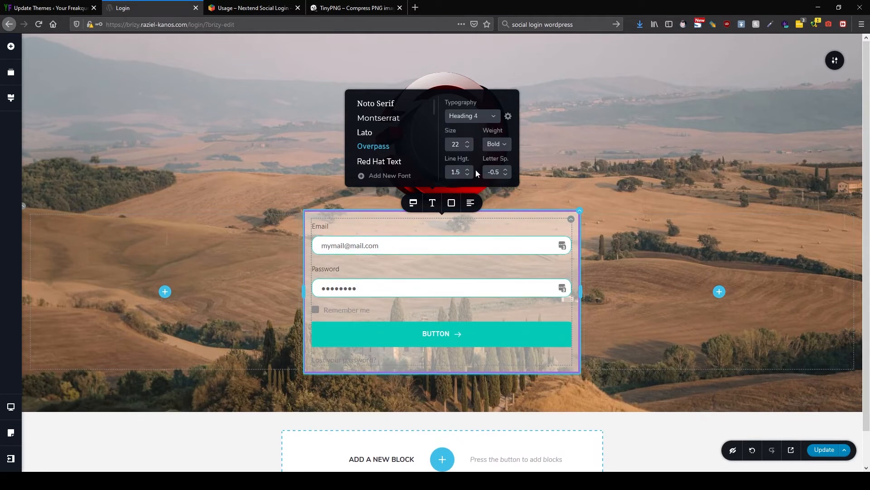
click(627, 228)
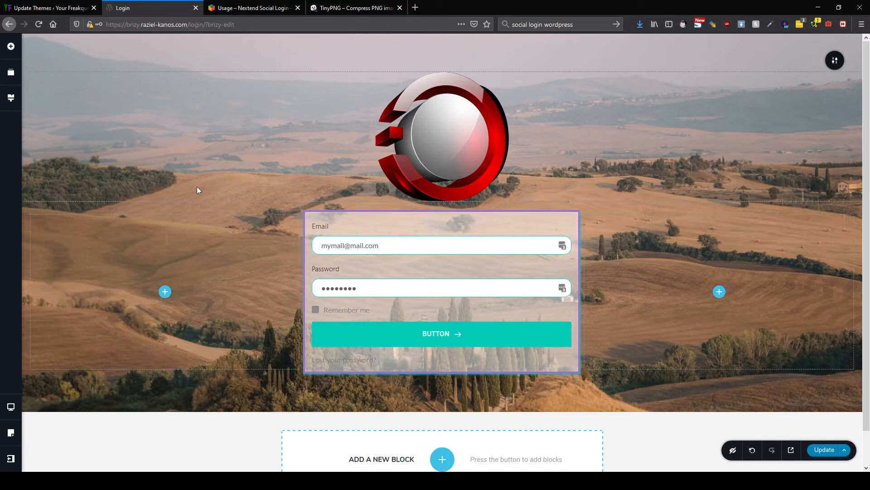
Leave the Brizy editor for the WordPress admin dashboard
click(11, 459)
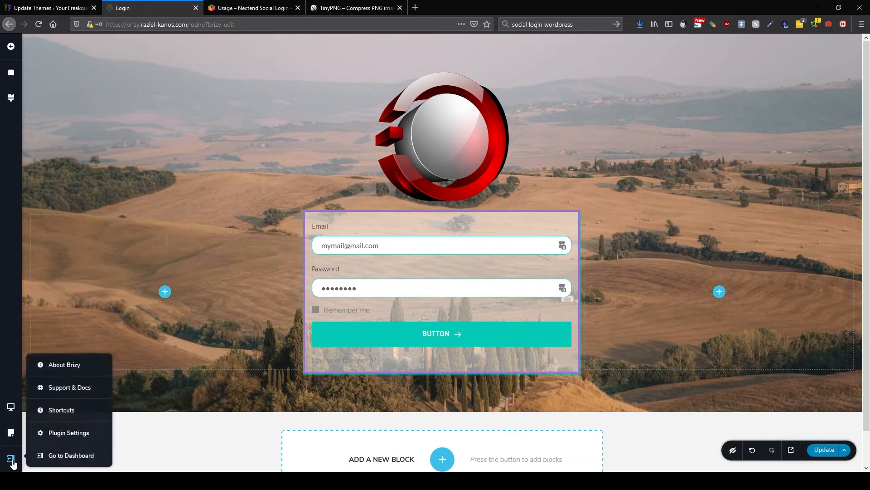
click(65, 459)
click(236, 13)
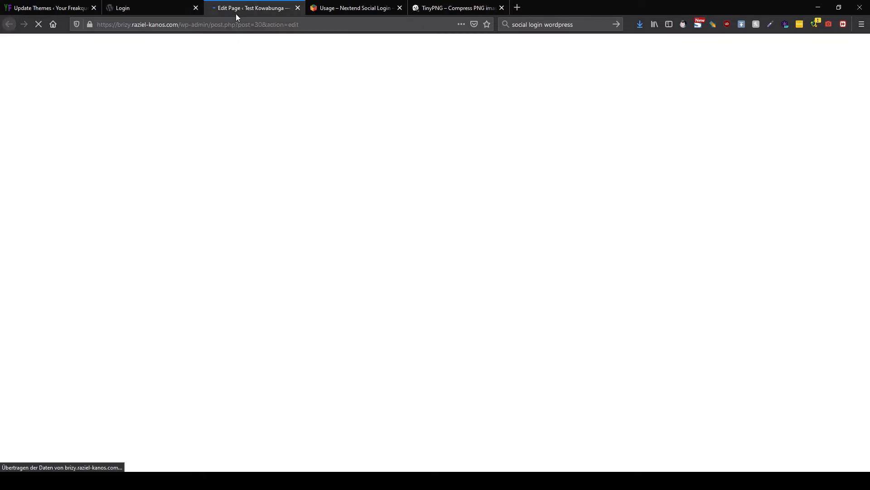
click(13, 47)
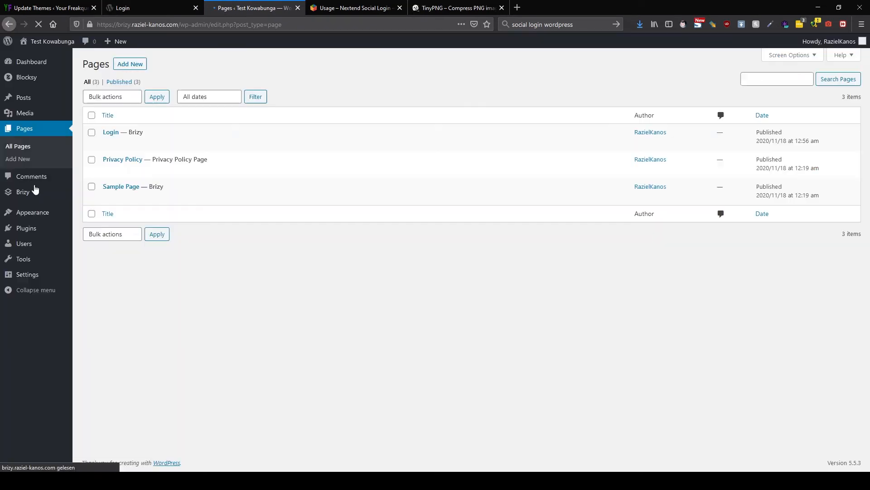
Copy the [nextend_social_login] shortcode from Nextend Social Login's Facebook Usage examples
mouse_move(40, 259)
mouse_move(46, 273)
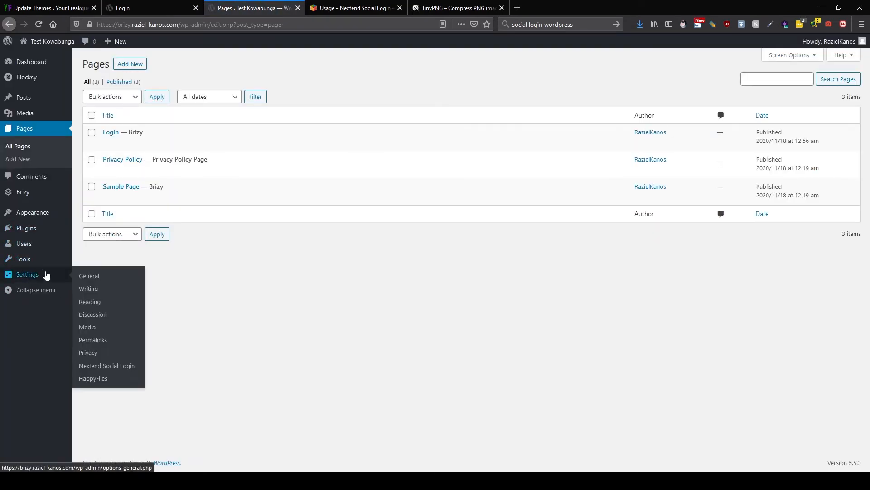
click(113, 370)
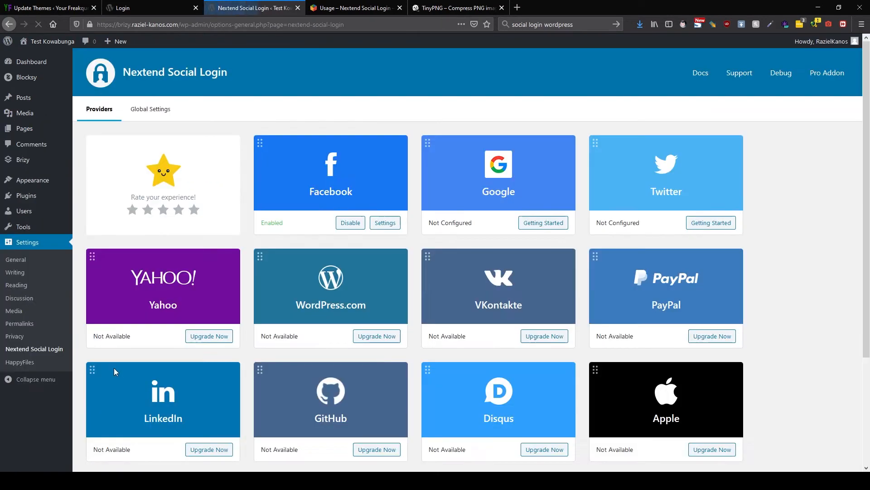
click(384, 223)
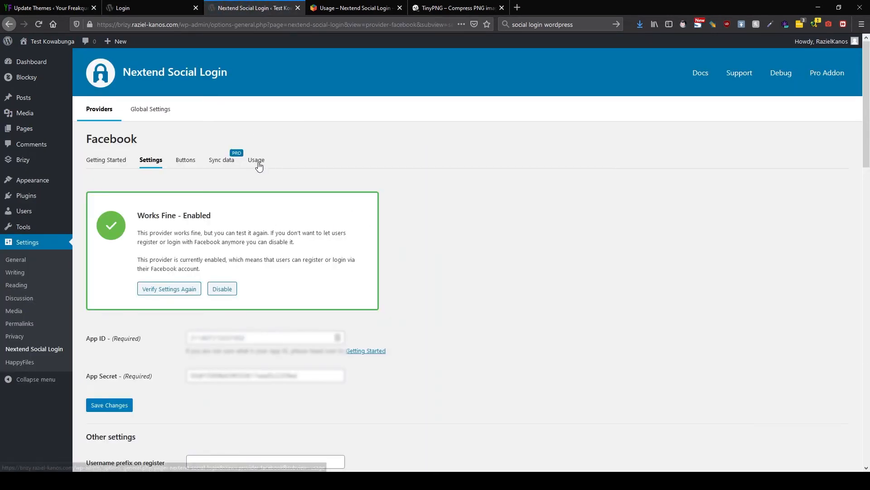
click(257, 164)
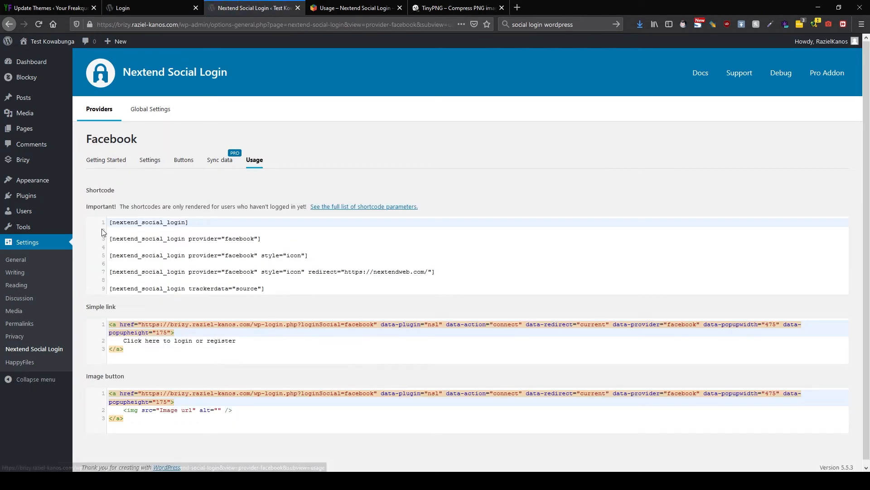
drag(194, 223, 105, 220)
key(ctrl+c)
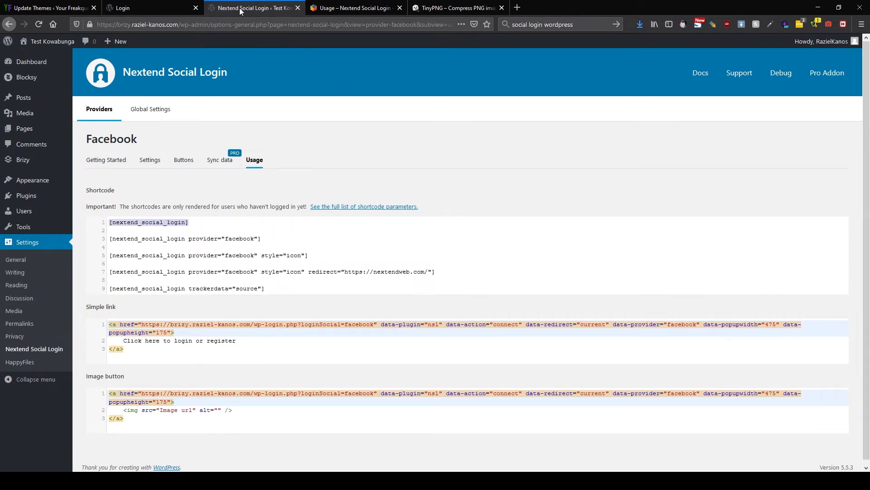
click(172, 7)
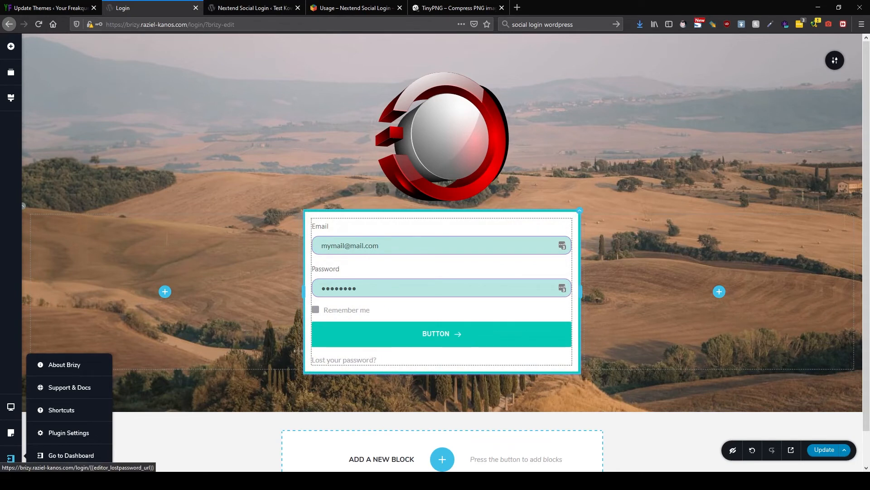
Place a Shortcode element below the login form containing [nextend_social_login]
click(246, 343)
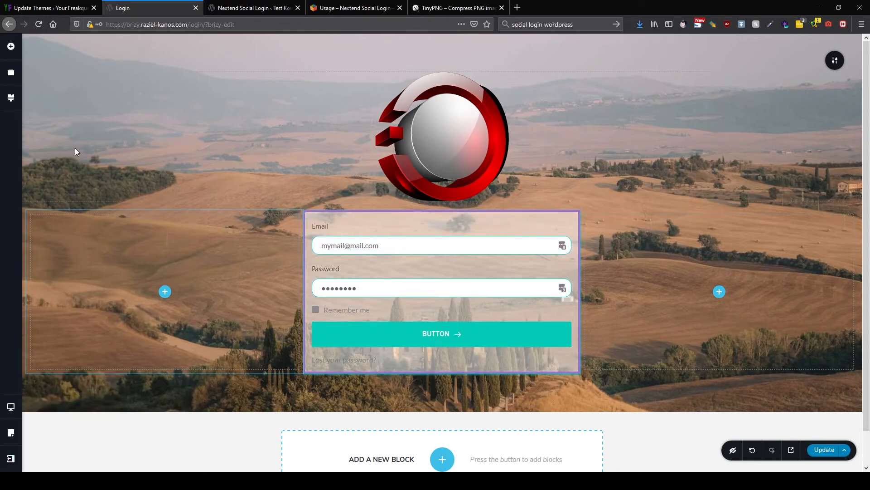
click(14, 52)
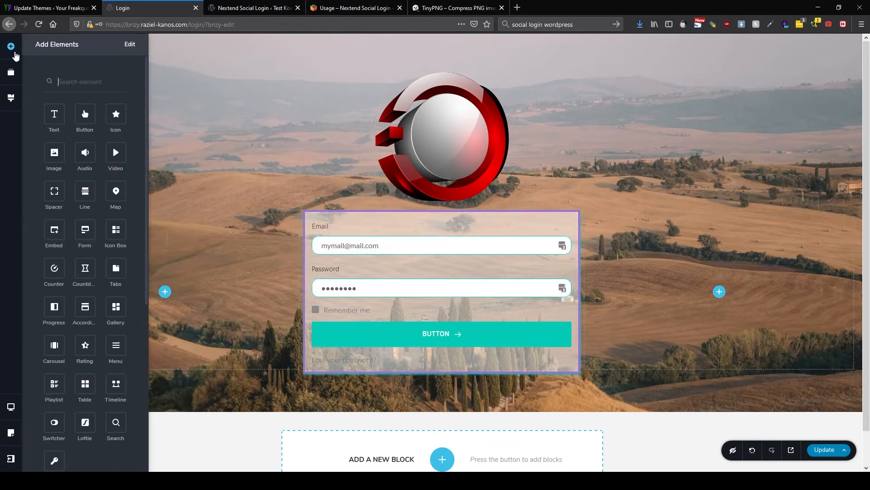
text(sh)
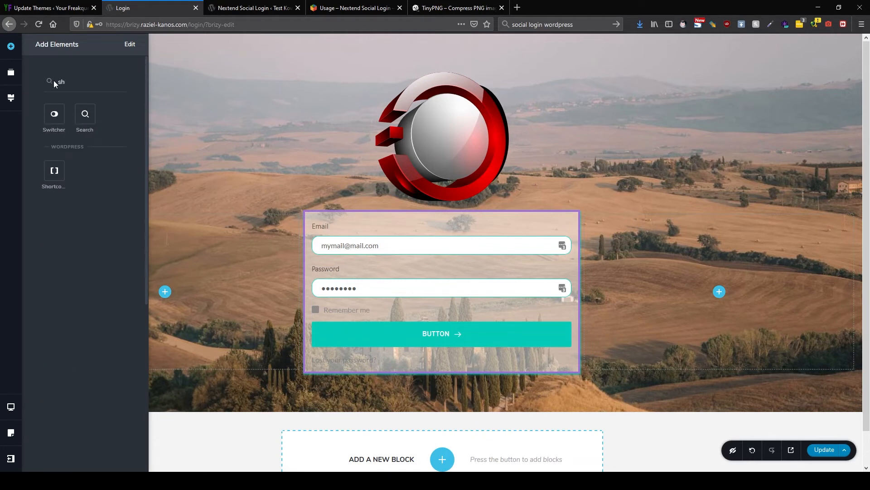
drag(55, 170, 408, 371)
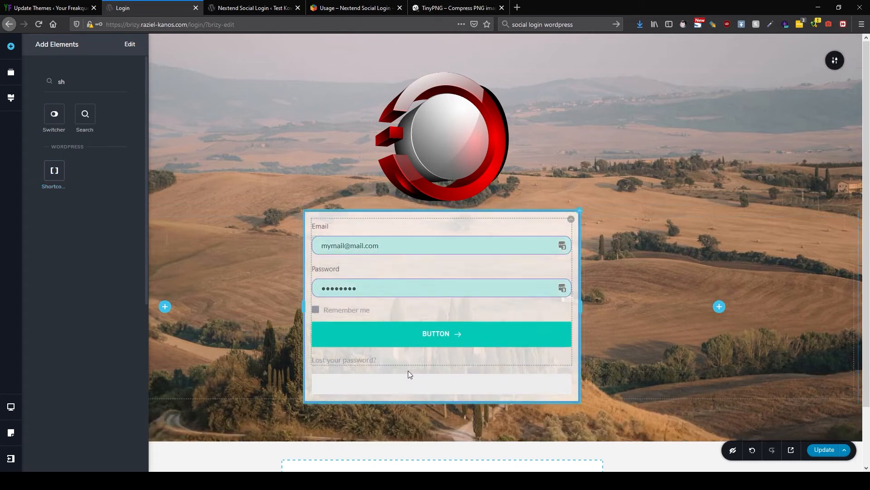
click(404, 357)
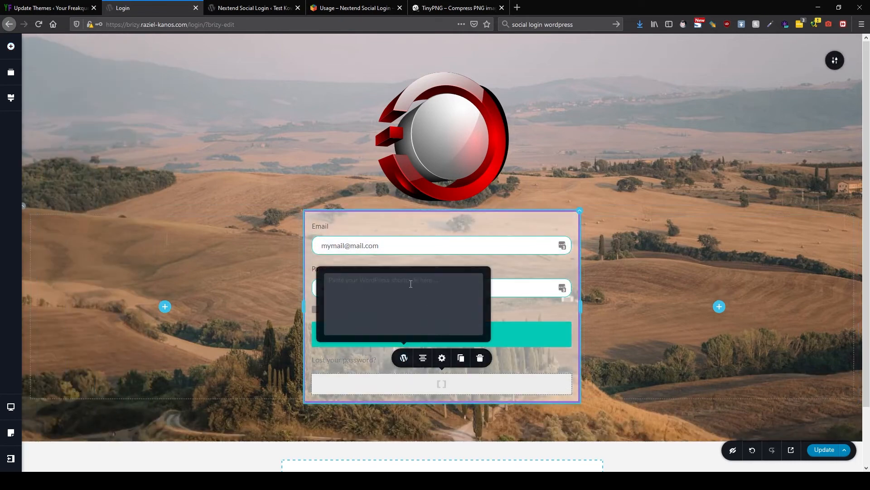
key(ctrl+v)
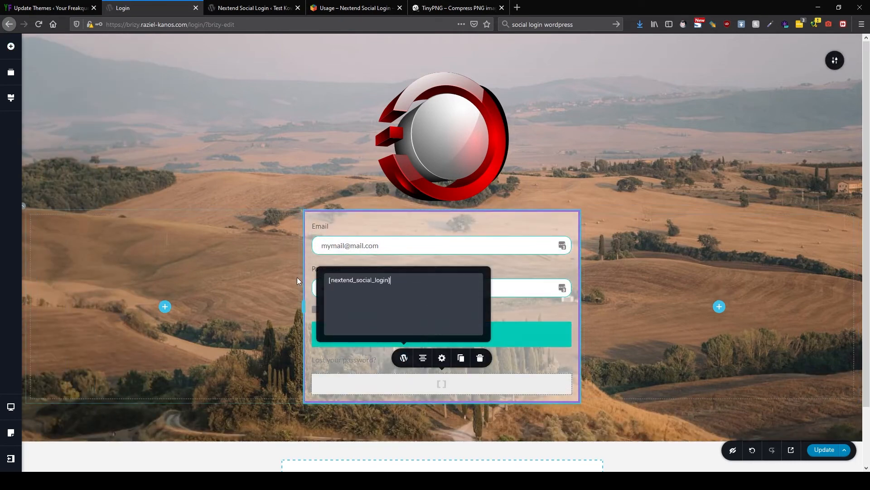
click(513, 380)
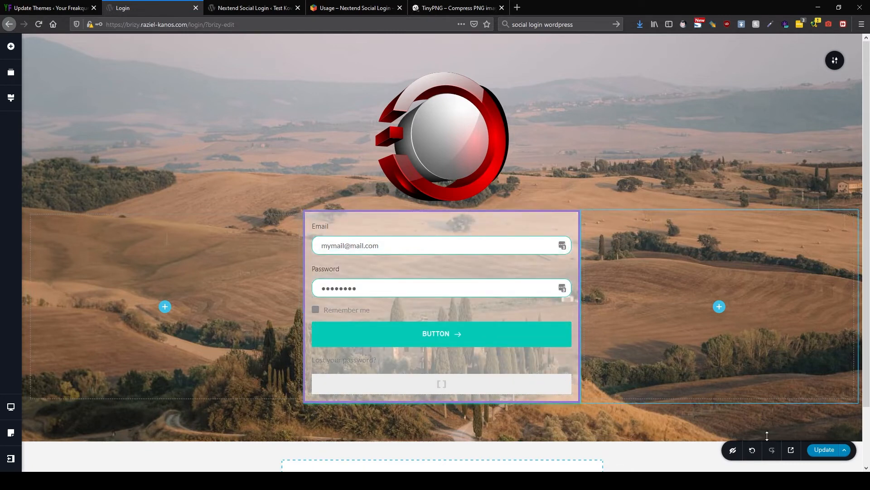
Save the Login page with Update
click(818, 451)
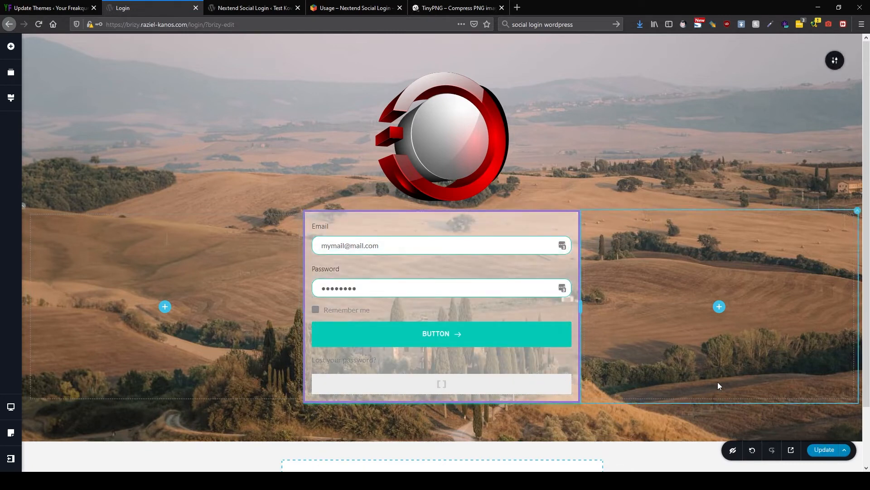
scroll(447, 458, down, 2)
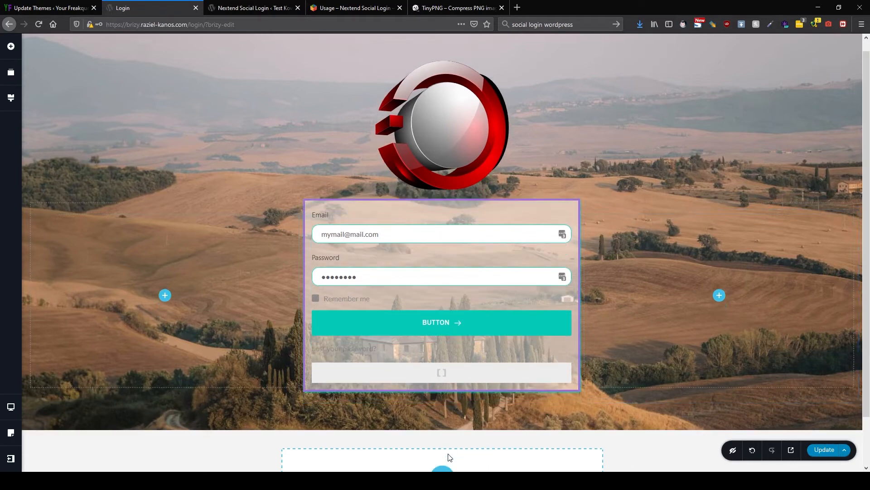
scroll(586, 429, up, 2)
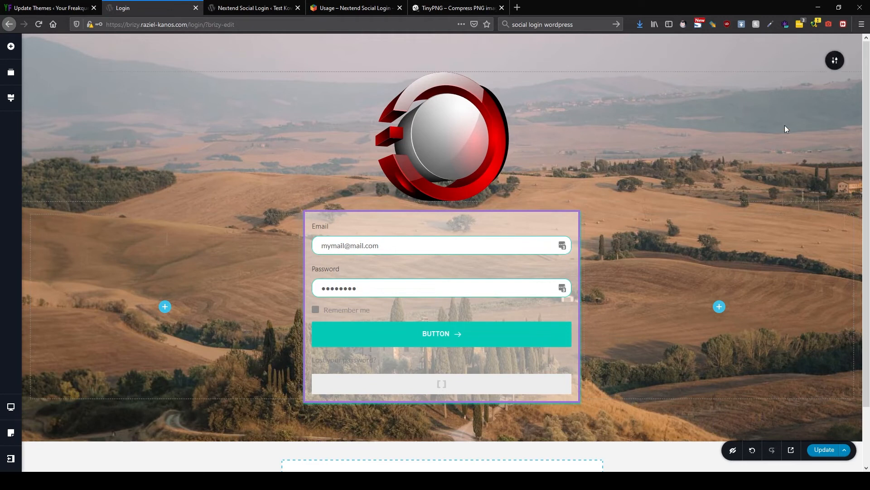
Set the hero section's height to Full Height
mouse_move(833, 64)
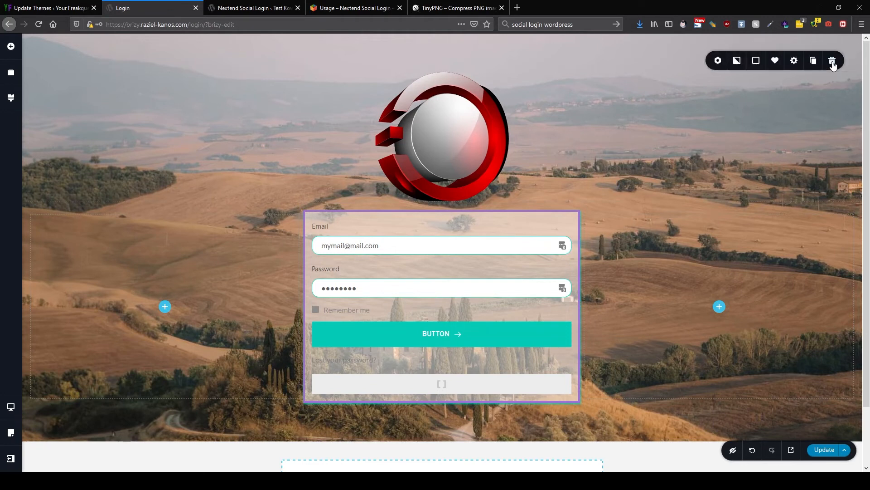
click(801, 67)
click(819, 113)
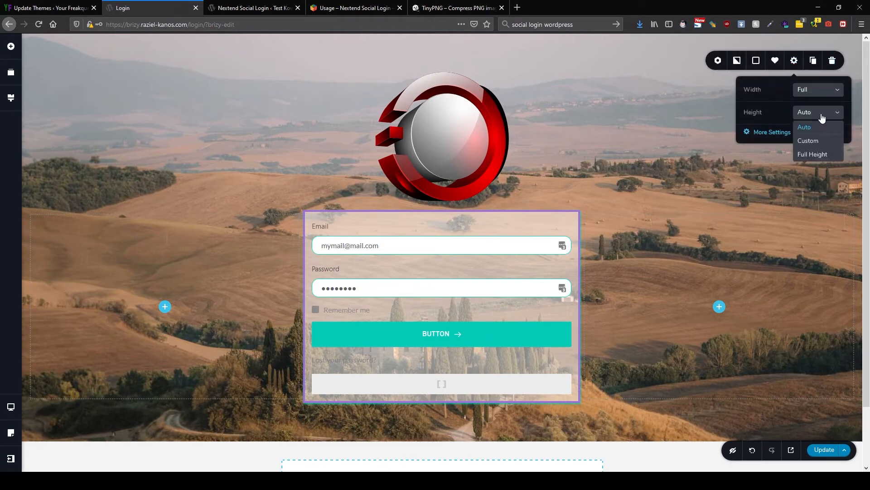
click(819, 158)
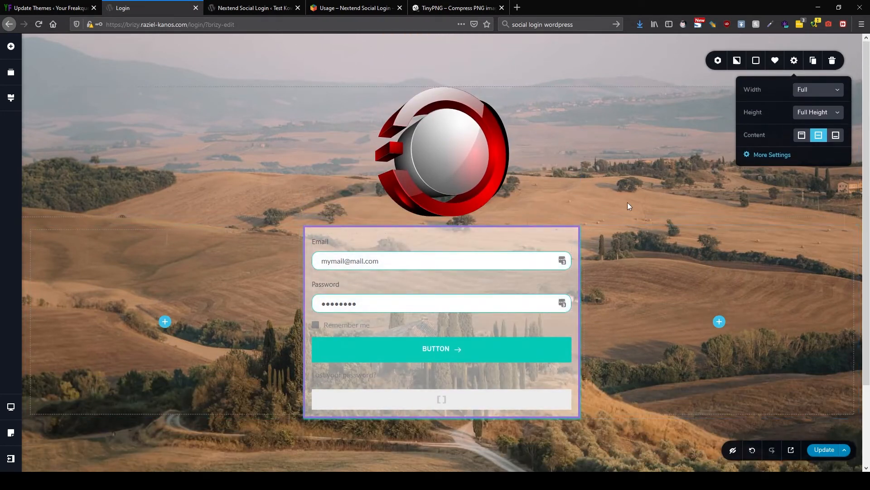
click(621, 152)
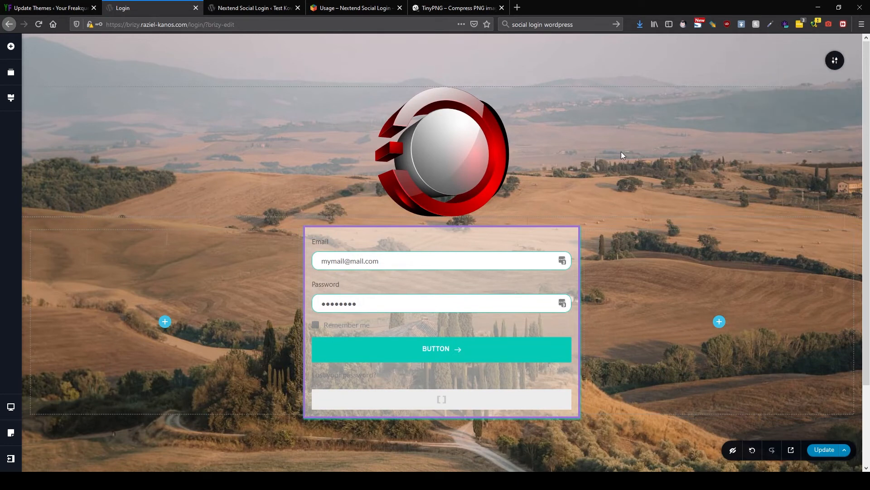
Insert a Spacer element between the logo and the login form
click(11, 46)
drag(54, 191, 436, 220)
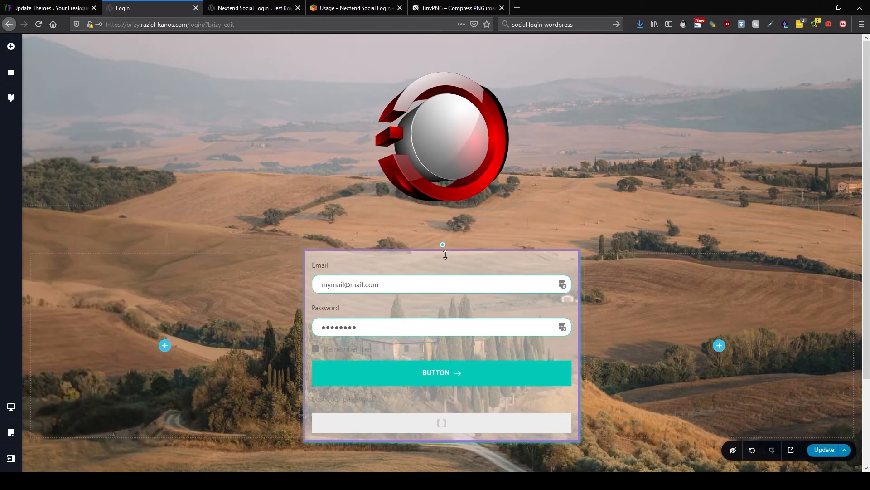
scroll(518, 246, down, 3)
scroll(518, 246, up, 3)
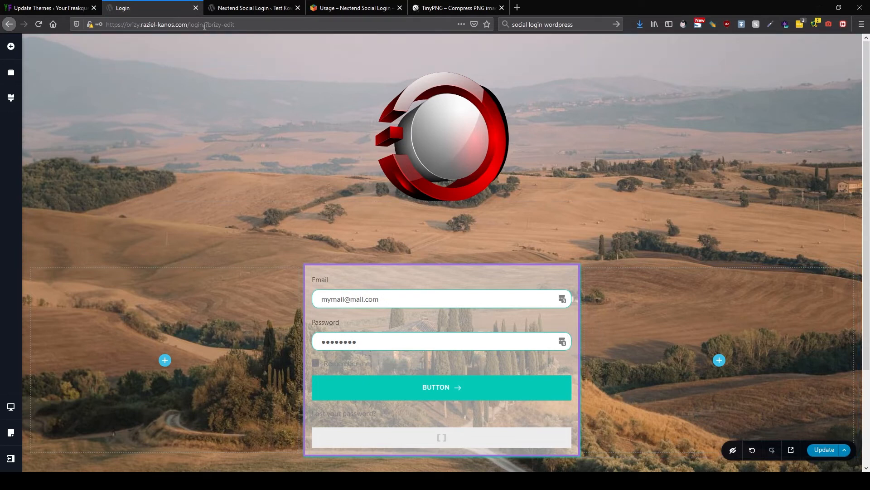
Remove '?brizy-edit' from the URL to view the live Login page
drag(204, 25, 303, 26)
key(BackSpace)
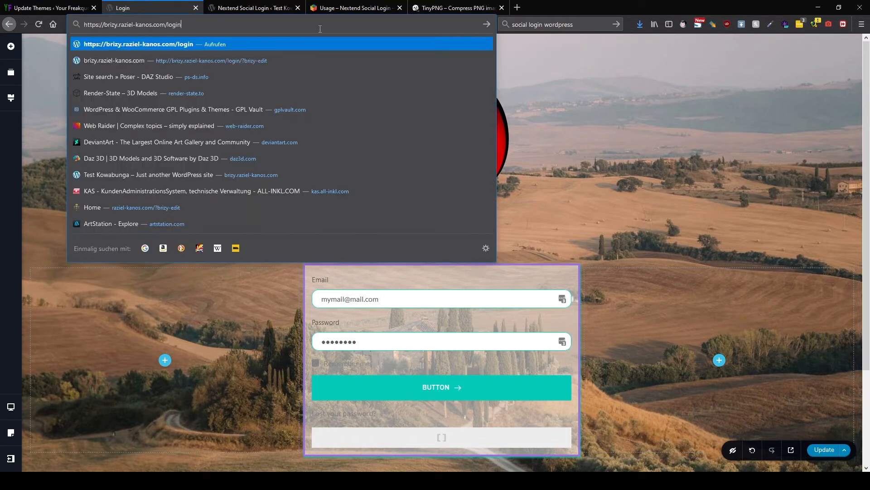
key(Return)
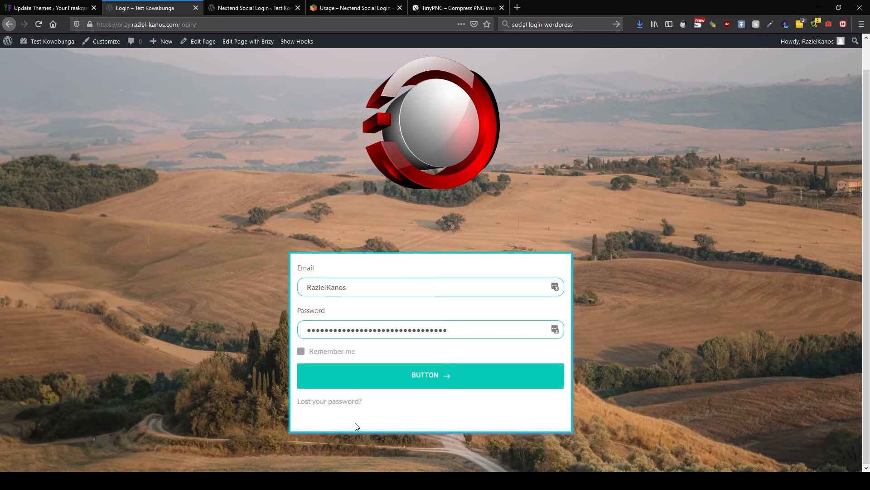
click(221, 24)
key(ctrl+c)
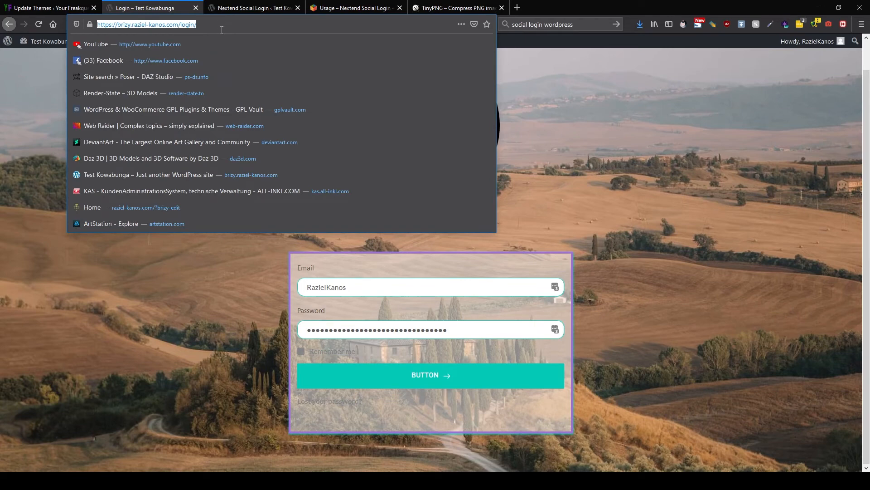
key(alt+Tab)
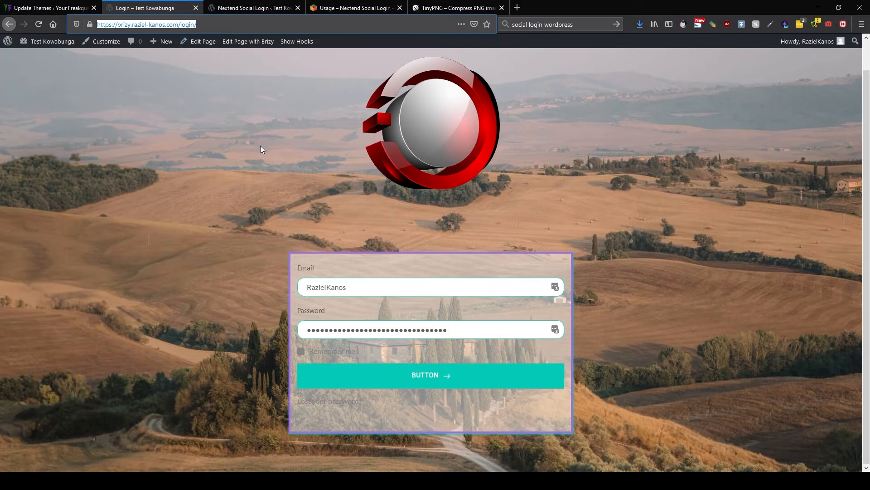
Go to the WordPress admin Dashboard from the admin bar menu
click(234, 24)
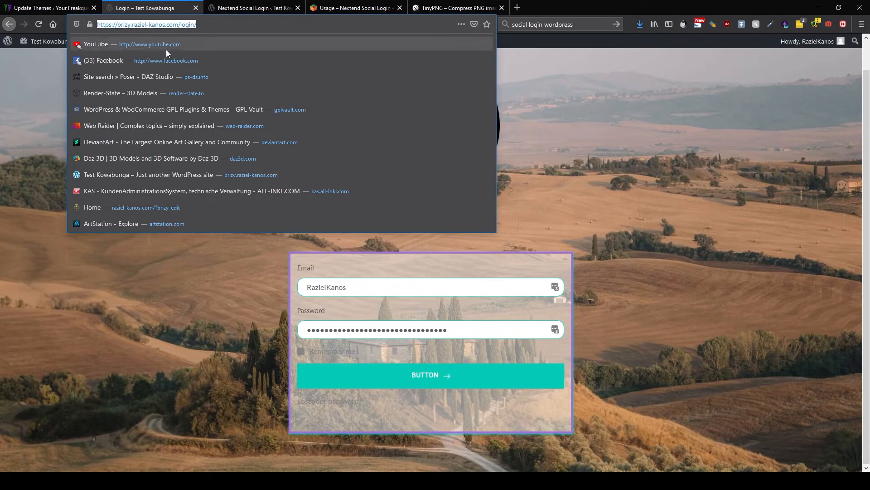
click(25, 167)
mouse_move(30, 45)
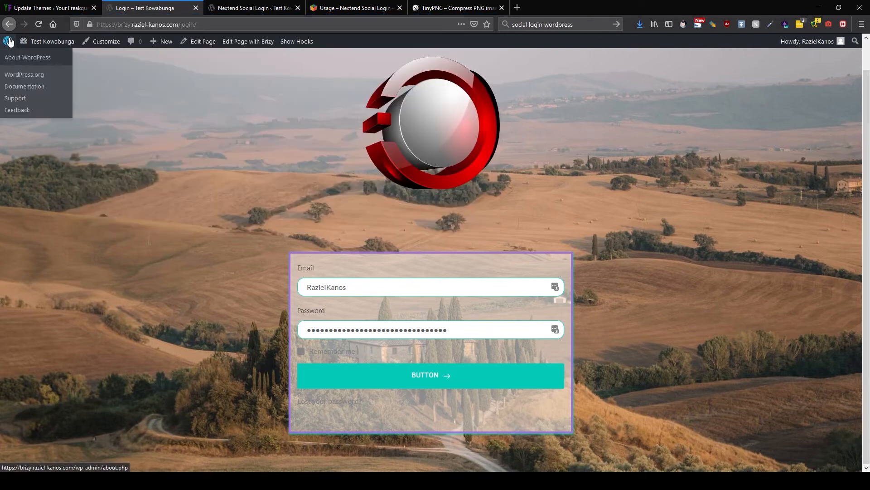
click(33, 57)
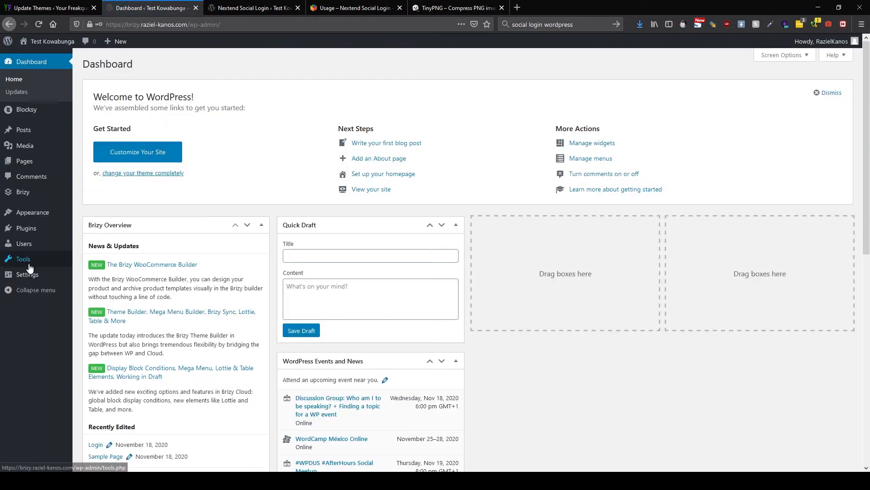
Add a 301 redirect in Tools > Redirection from /wp-login/ to the site's /login/ page
mouse_move(41, 261)
click(108, 337)
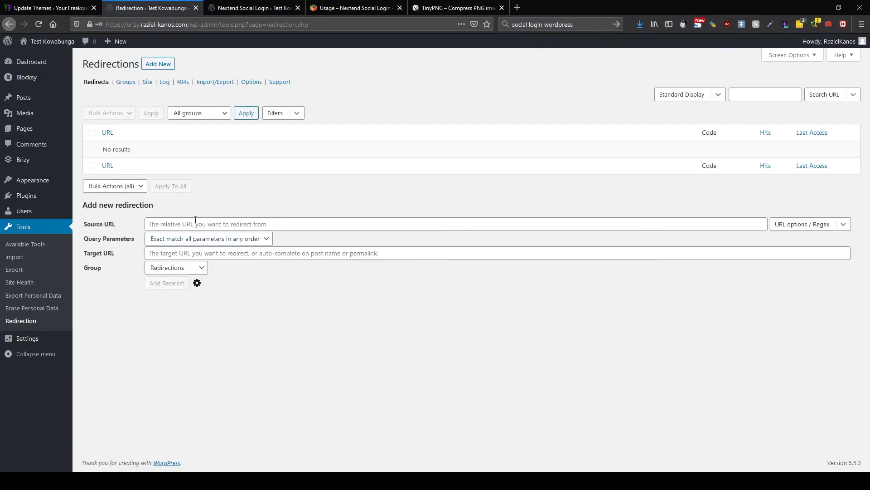
click(194, 225)
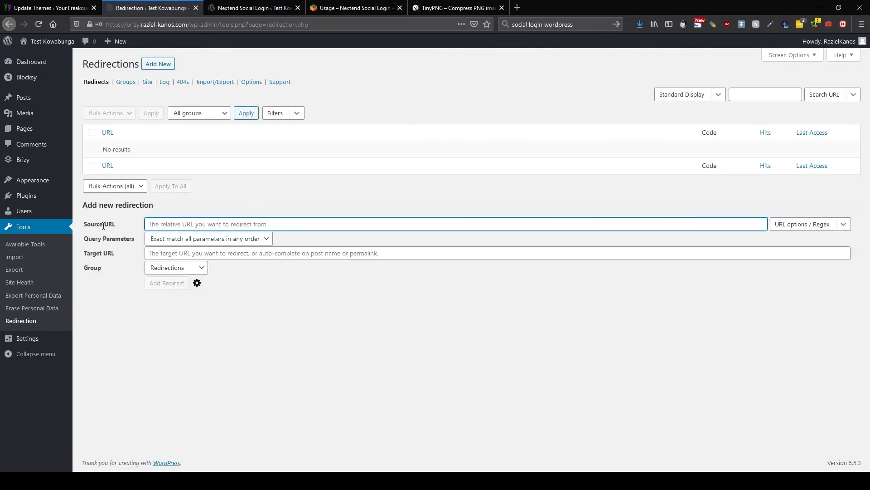
key(ctrl+v)
click(199, 254)
key(ctrl+v)
click(233, 224)
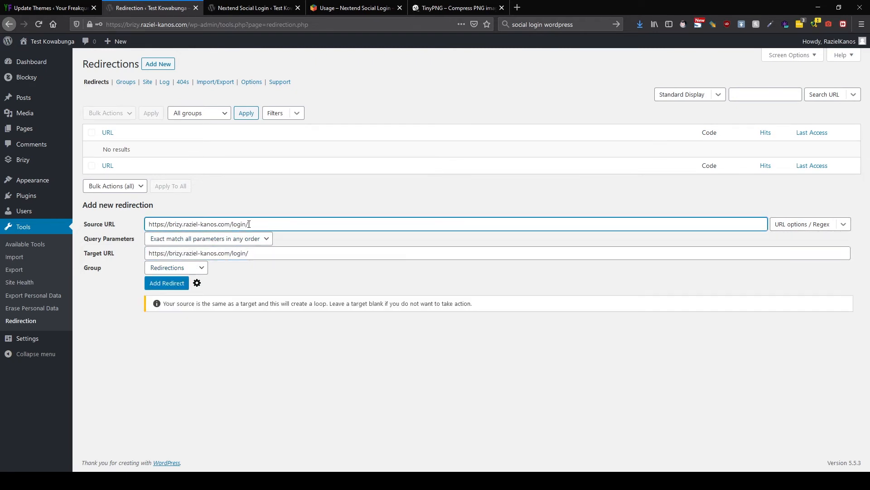
text(wp-)
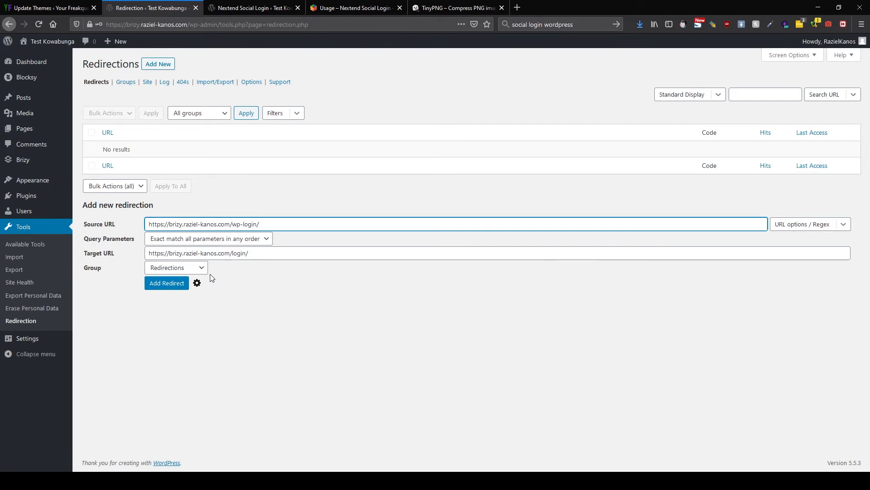
key(ctrl+a)
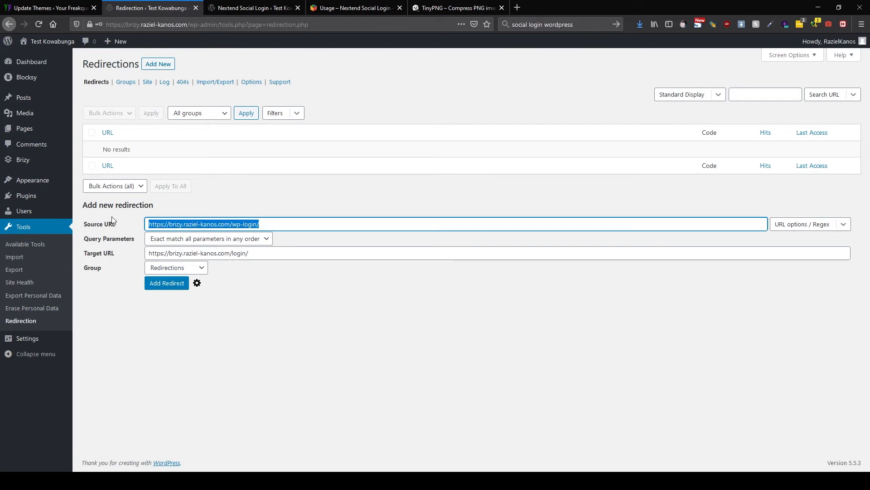
click(151, 284)
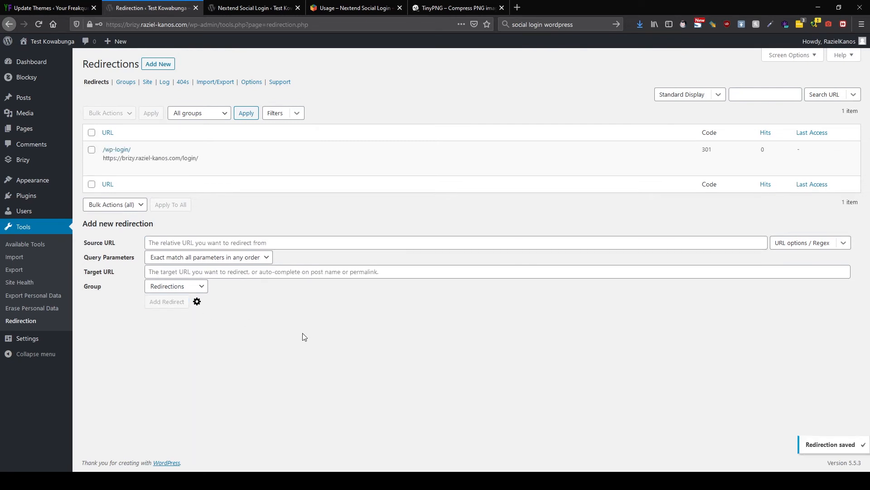
mouse_move(178, 154)
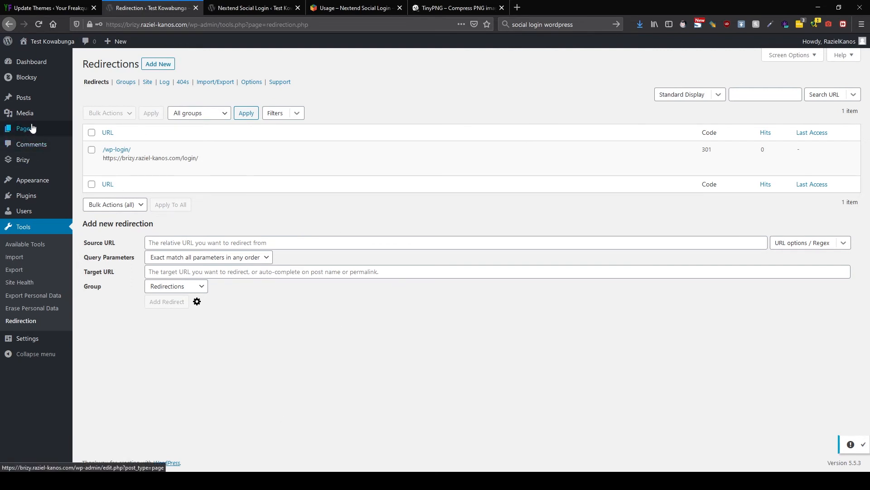
Open Sample Page from All Pages in the Brizy editor
mouse_move(64, 129)
click(97, 132)
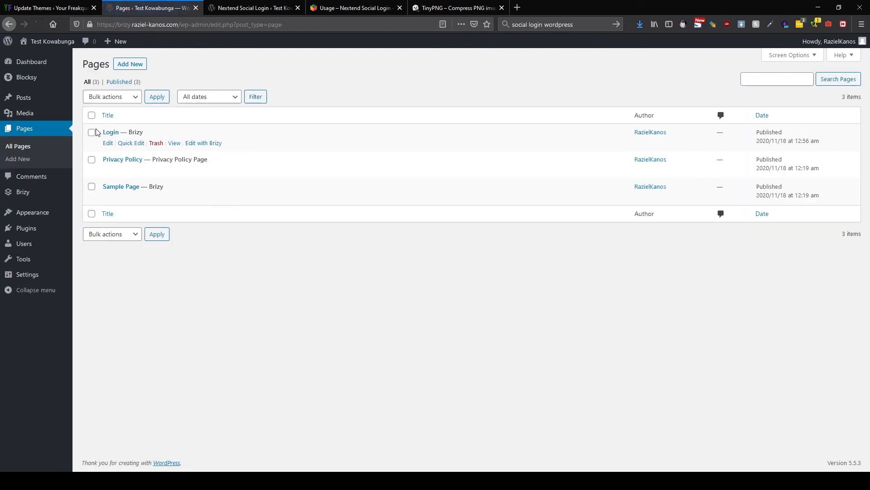
mouse_move(238, 183)
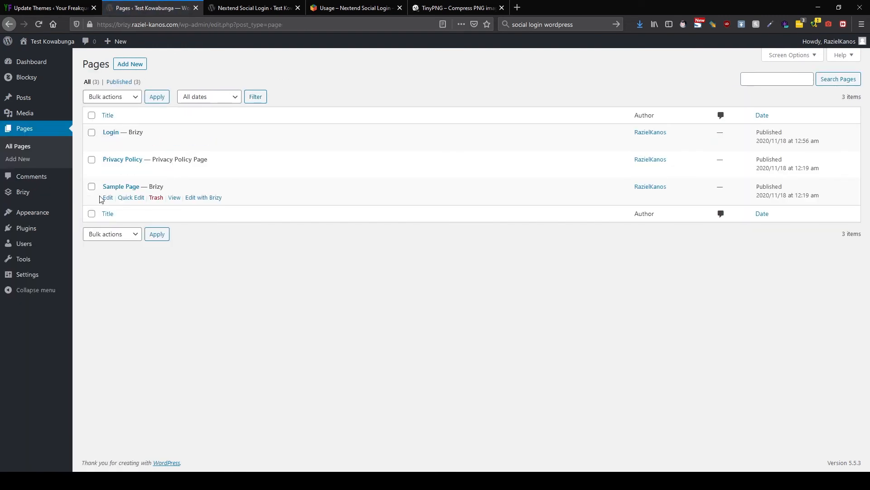
click(200, 197)
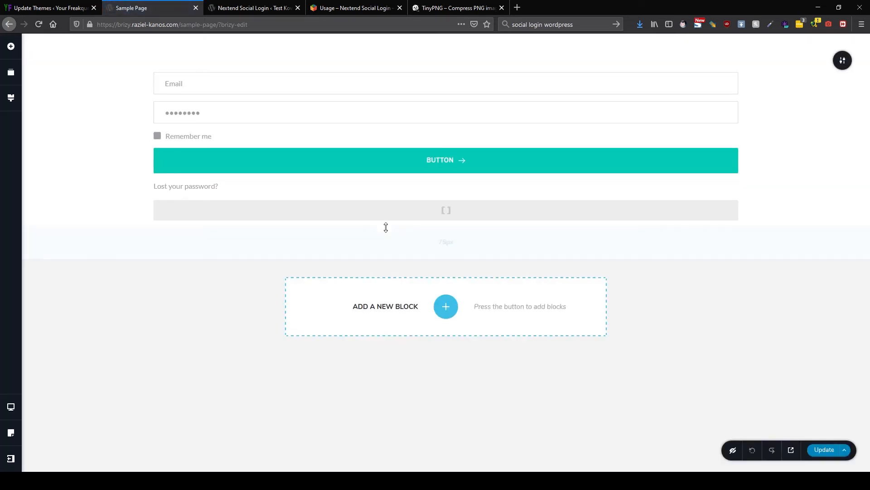
Delete the old login form block and bring up the block library
click(843, 63)
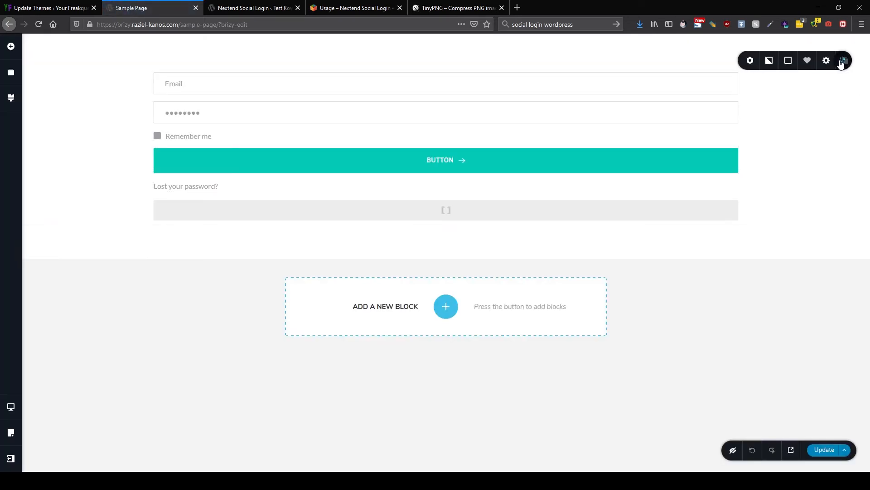
click(843, 63)
click(447, 255)
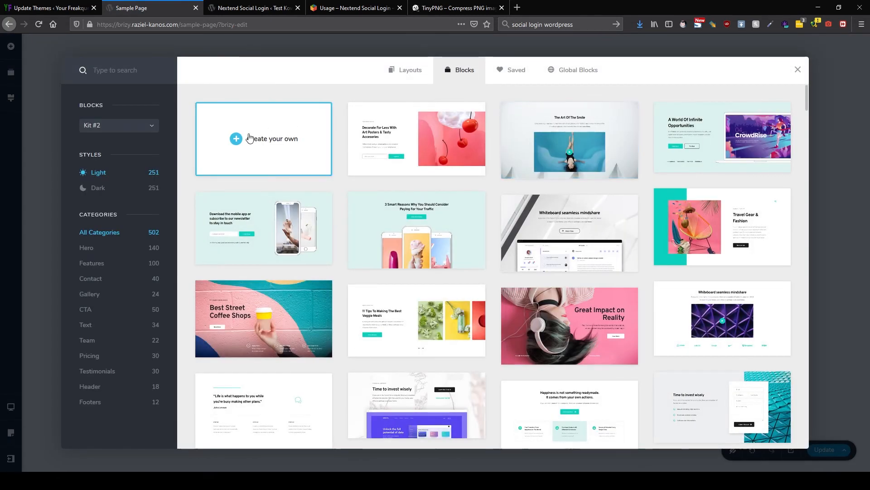
Browse the Layouts library and open the Base Ground layout pack
click(415, 71)
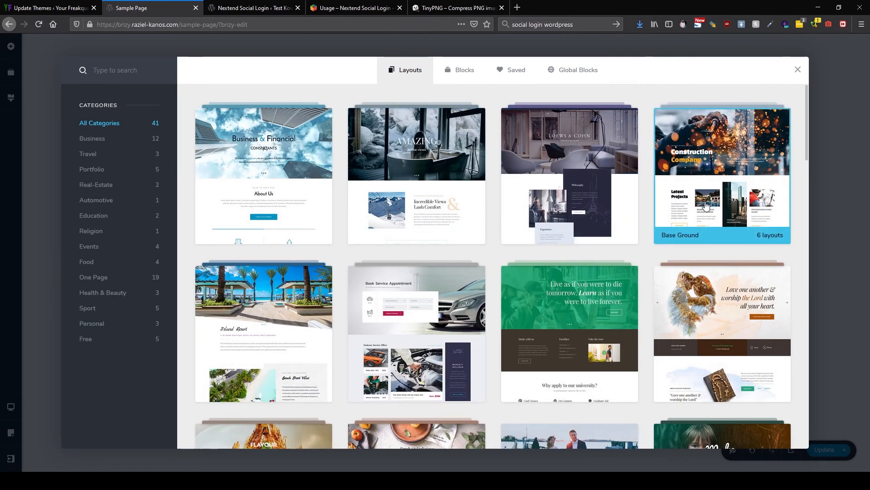
scroll(706, 205, down, 3)
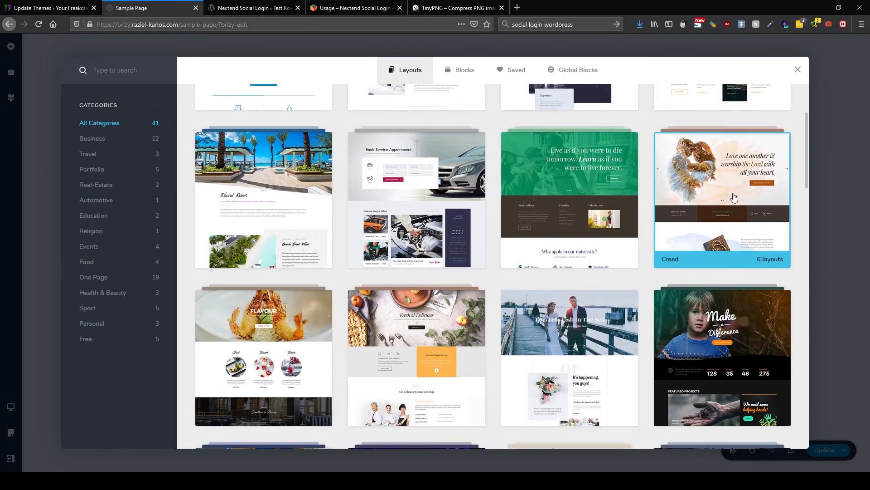
scroll(734, 197, up, 3)
click(709, 143)
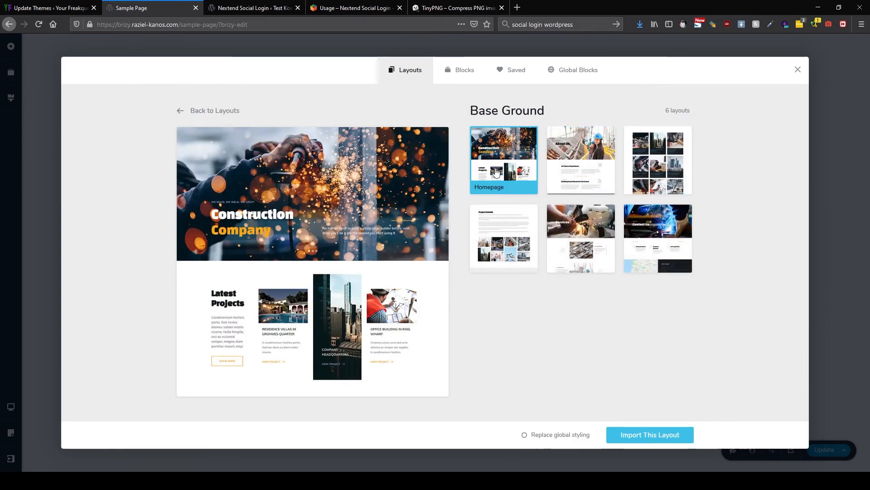
scroll(363, 236, down, 8)
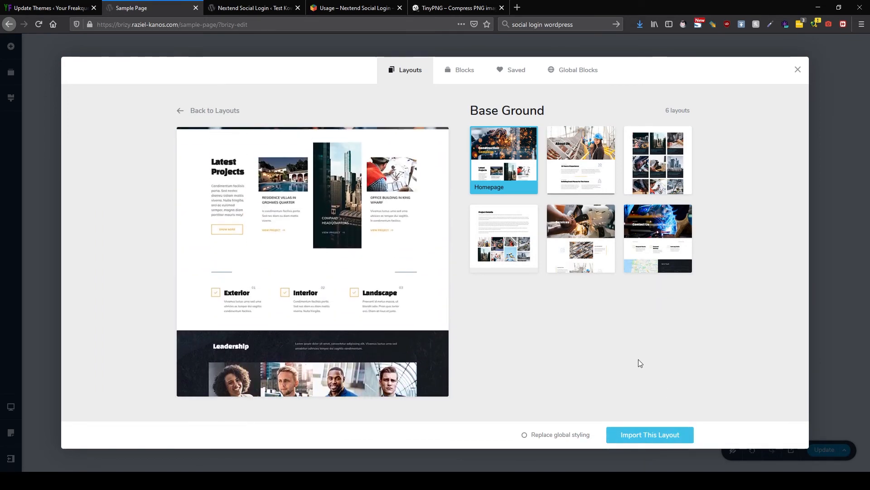
Import the Base Ground homepage layout and drop a Button into its hero above the heading
click(651, 437)
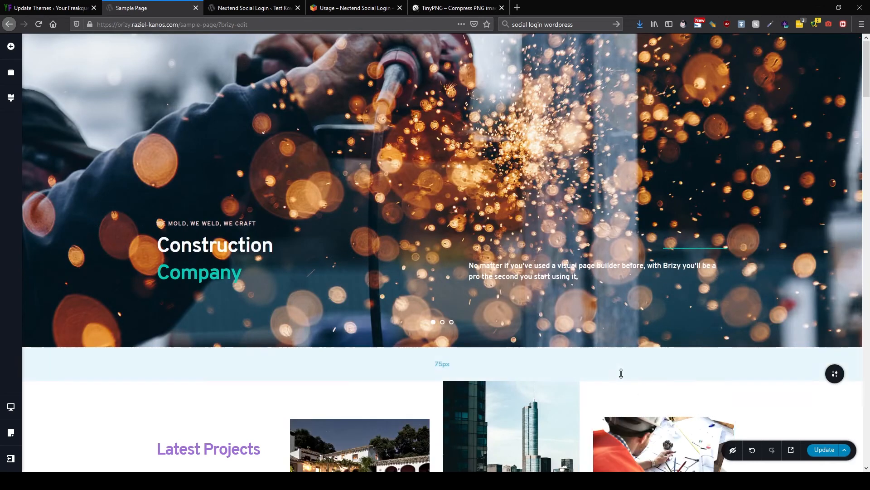
scroll(512, 262, down, 5)
scroll(512, 266, down, 2)
scroll(514, 266, up, 7)
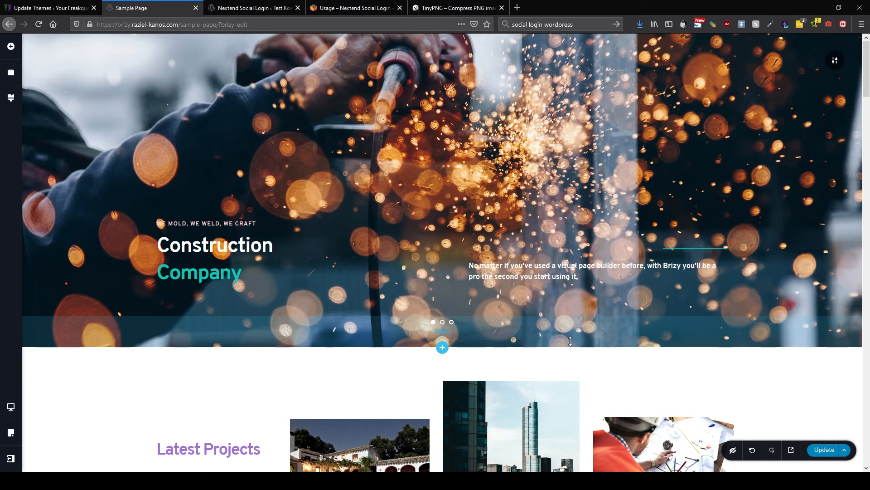
click(10, 47)
drag(85, 114, 442, 201)
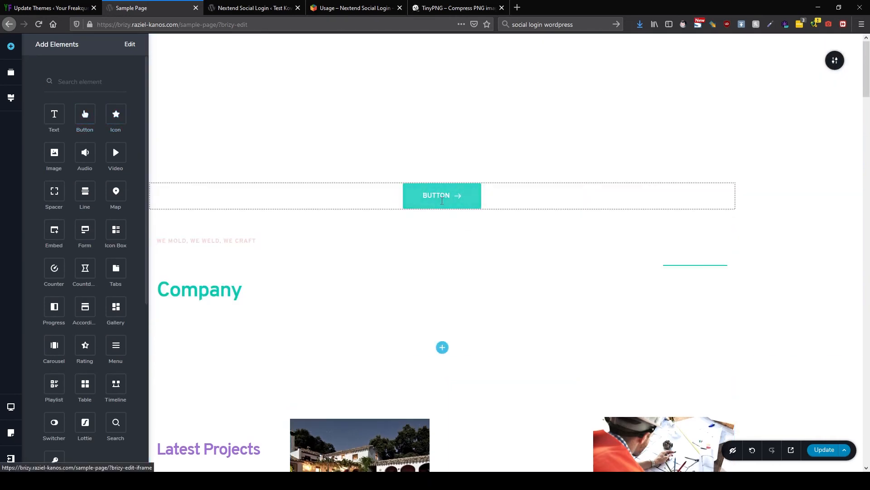
Change the new hero button's label from BUTTON to 'Login'
click(442, 201)
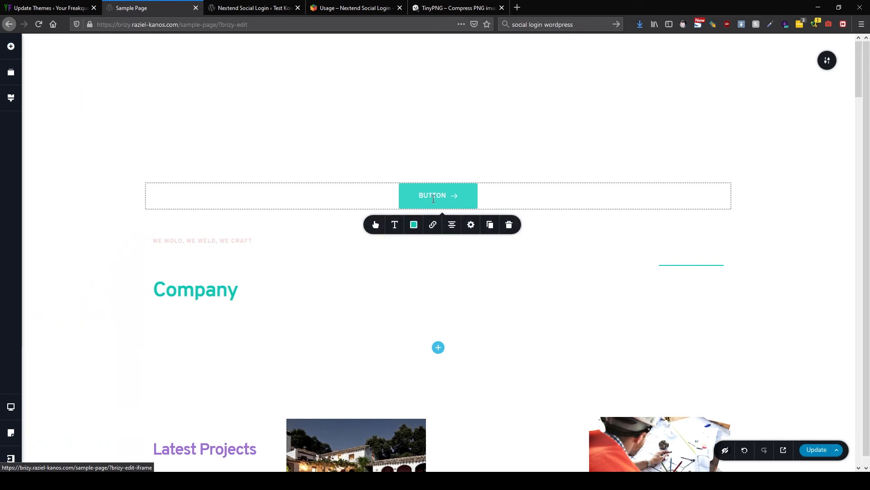
key(Delete)
key(Delete)
key(Delete)
key(Delete)
key(Delete)
key(Delete)
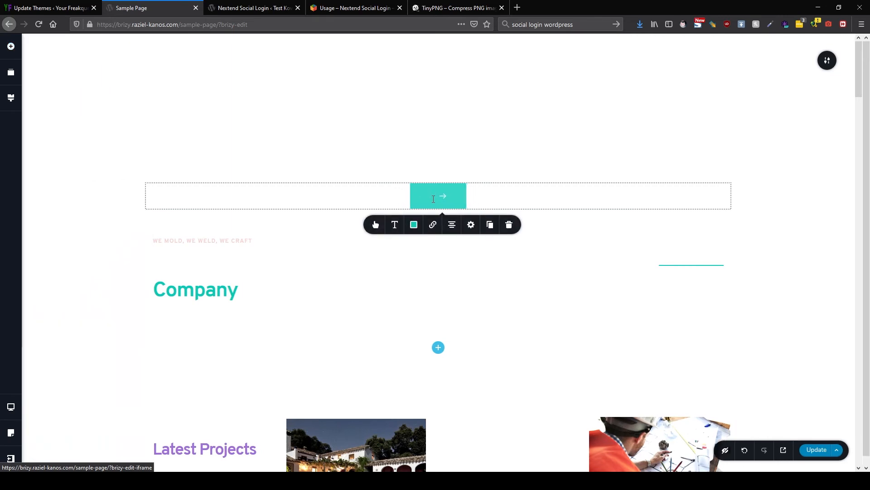
text(Login)
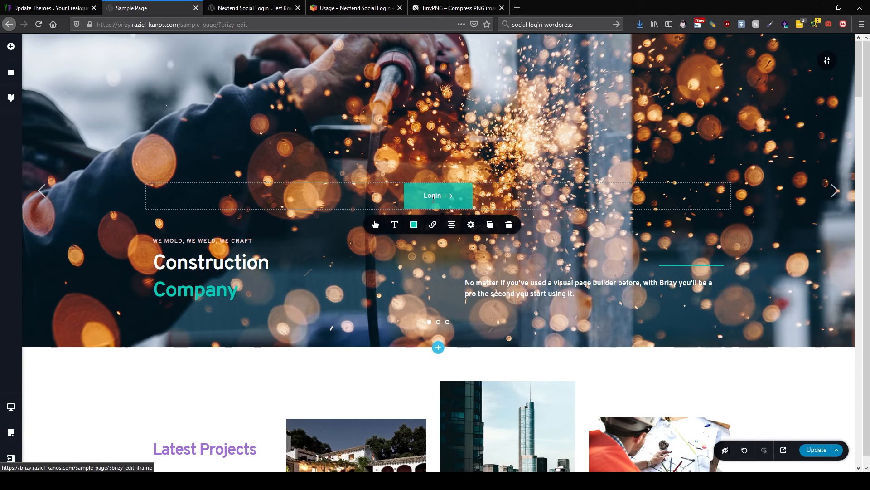
Link the Login button to a new popup built from the pink 'Send us your brief' template
click(433, 225)
click(788, 103)
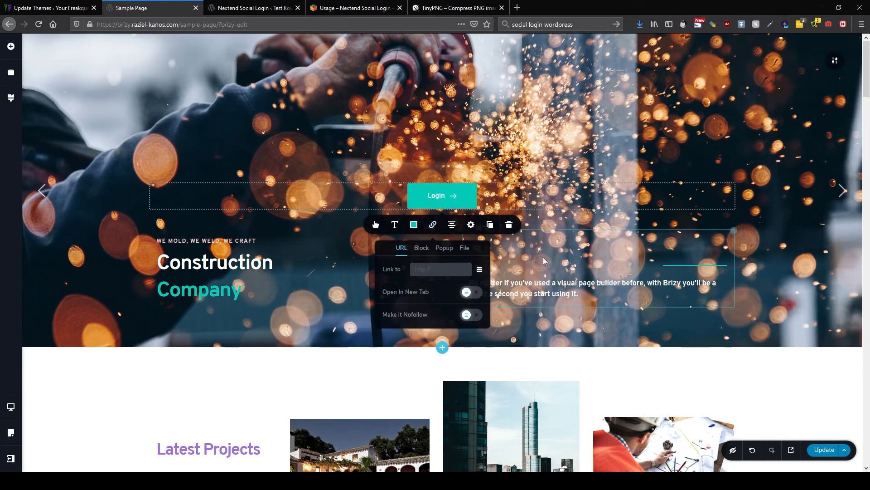
click(444, 248)
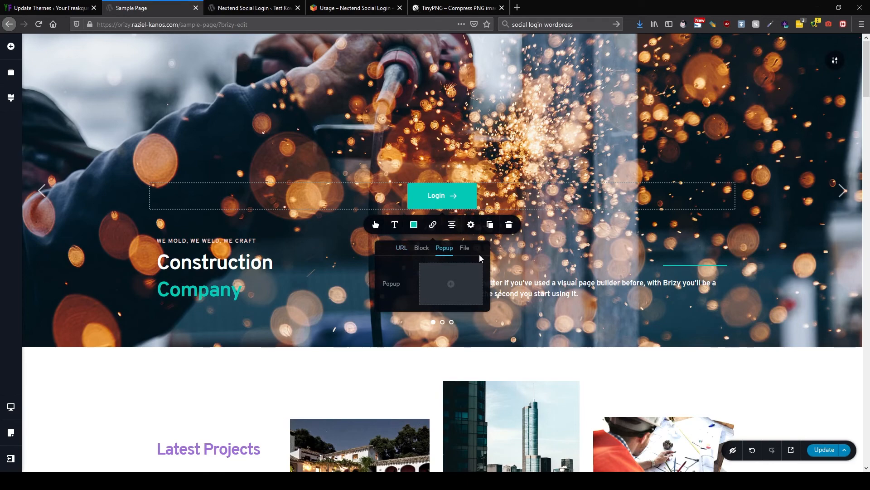
click(451, 284)
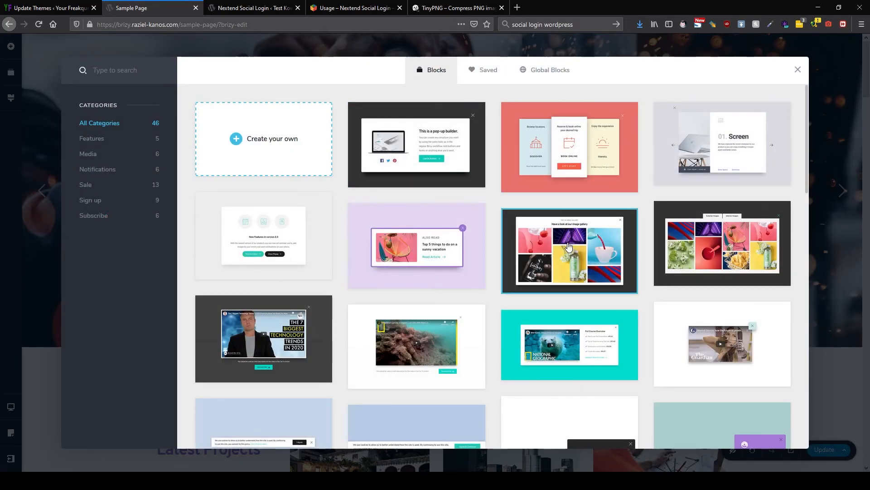
scroll(567, 257, down, 7)
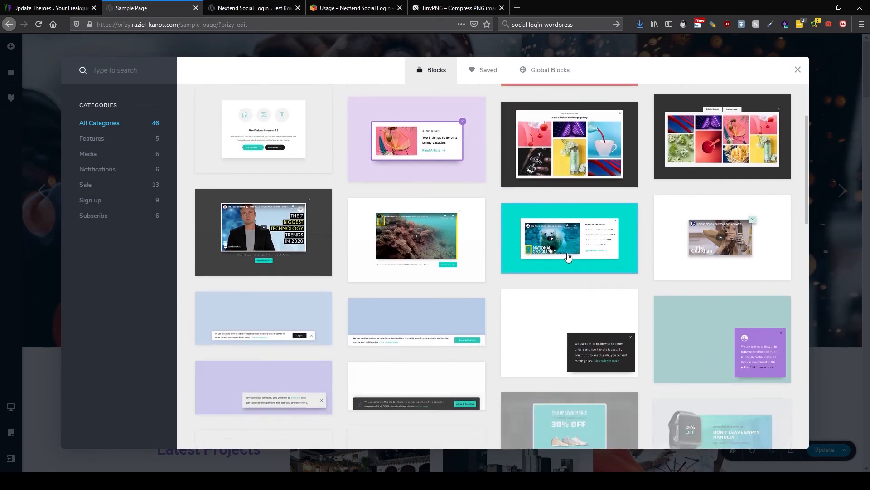
scroll(567, 257, down, 7)
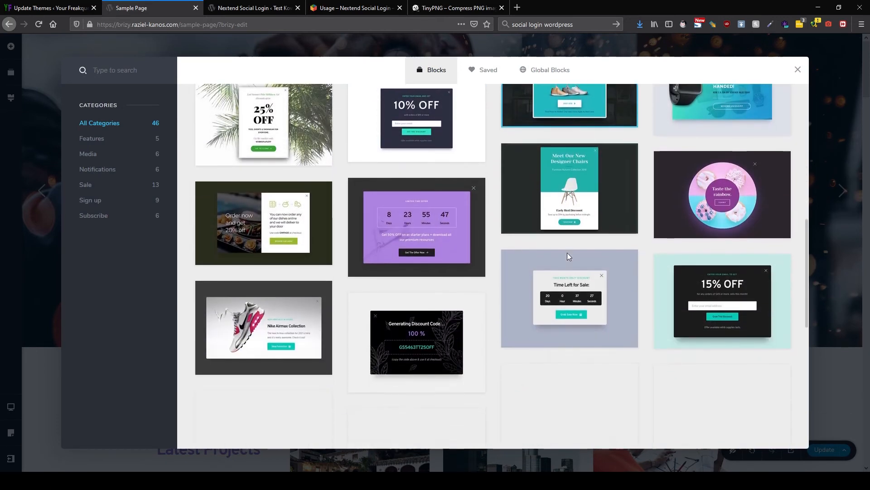
scroll(568, 257, down, 3)
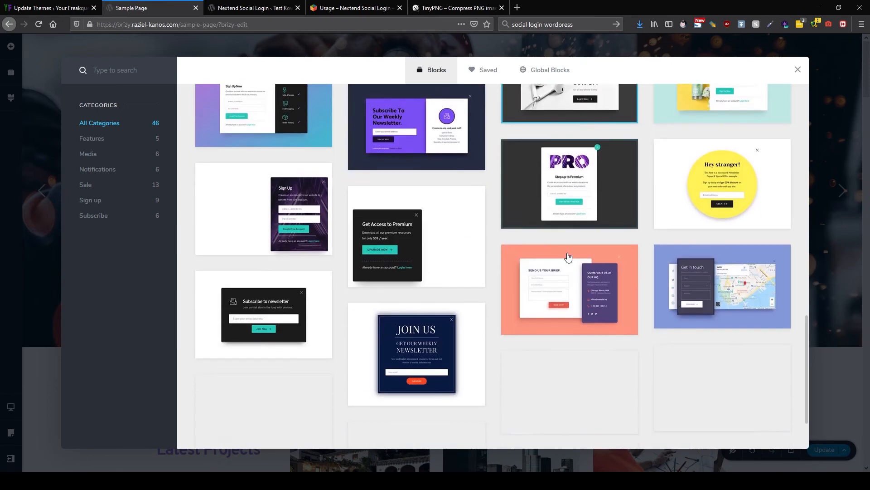
click(557, 286)
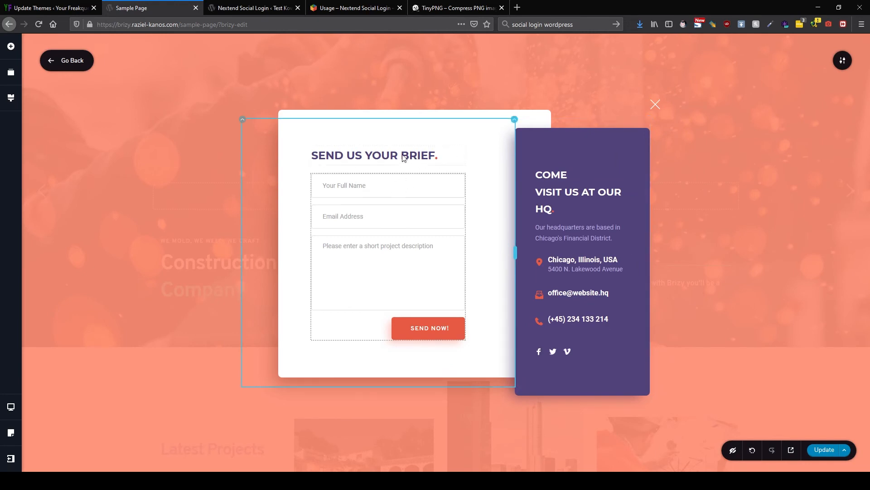
Rename the popup heading from 'SEND US YOUR BRIEF' to 'Login to our page.'
click(437, 159)
drag(437, 156, 314, 155)
text(Login to)
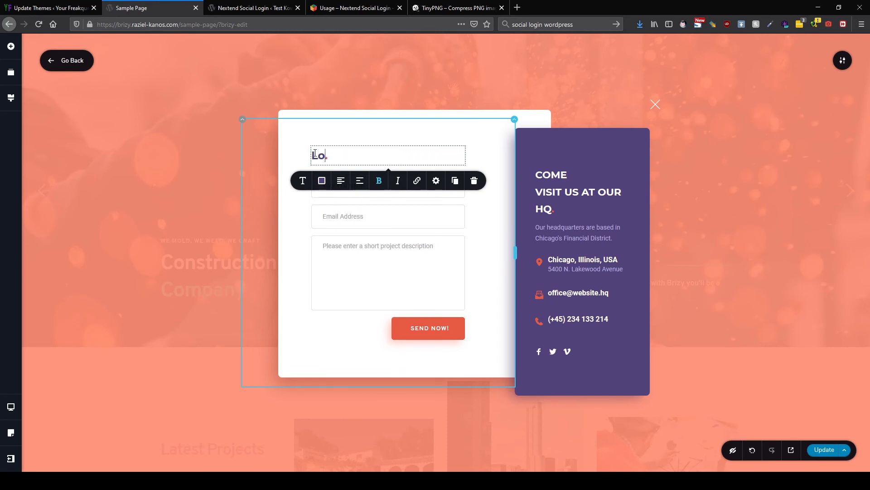
text( our page)
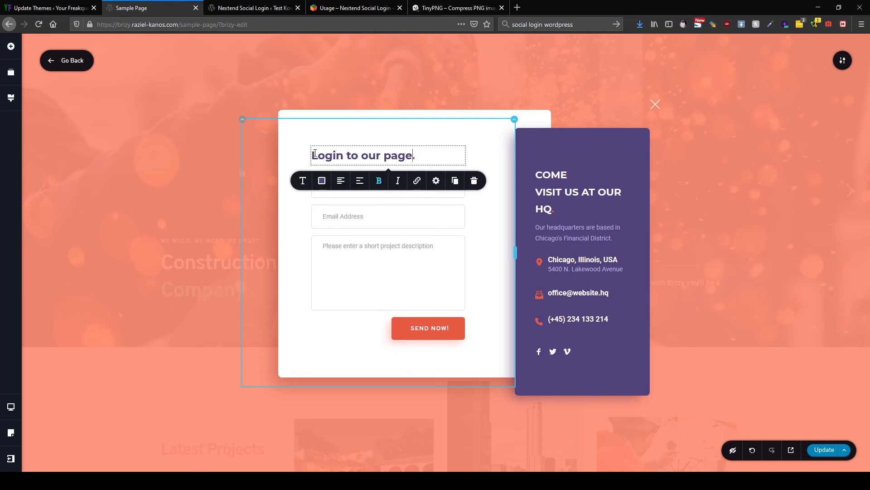
Delete the Email Address field and then the whole original contact form
click(371, 220)
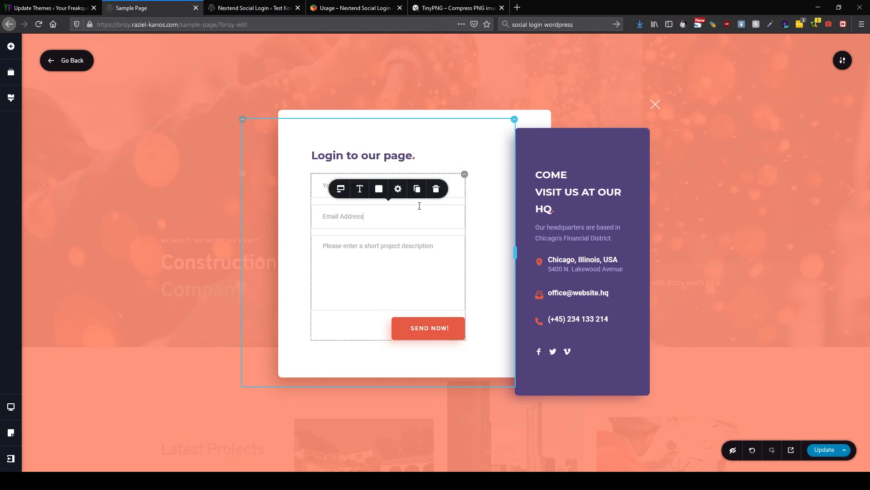
click(437, 189)
click(464, 190)
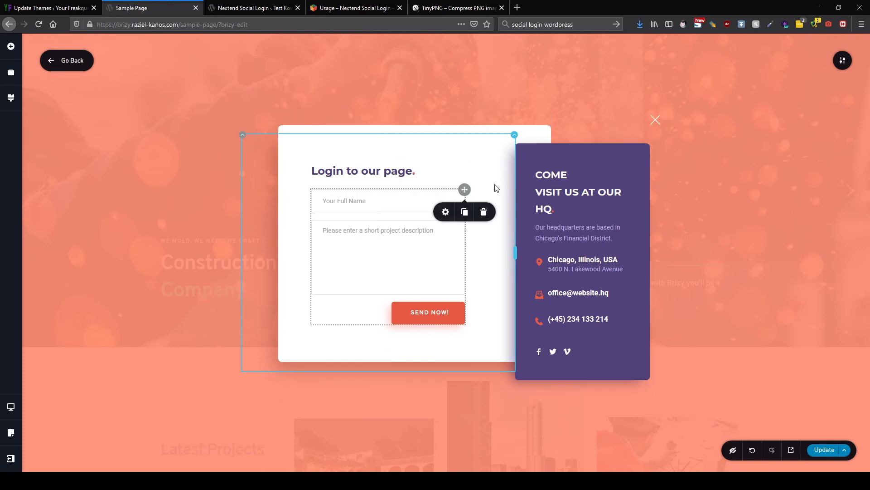
click(485, 210)
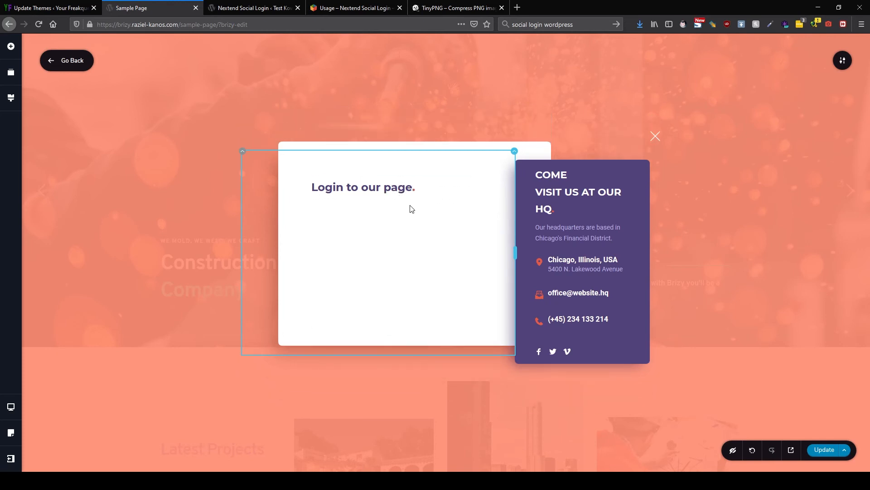
click(12, 47)
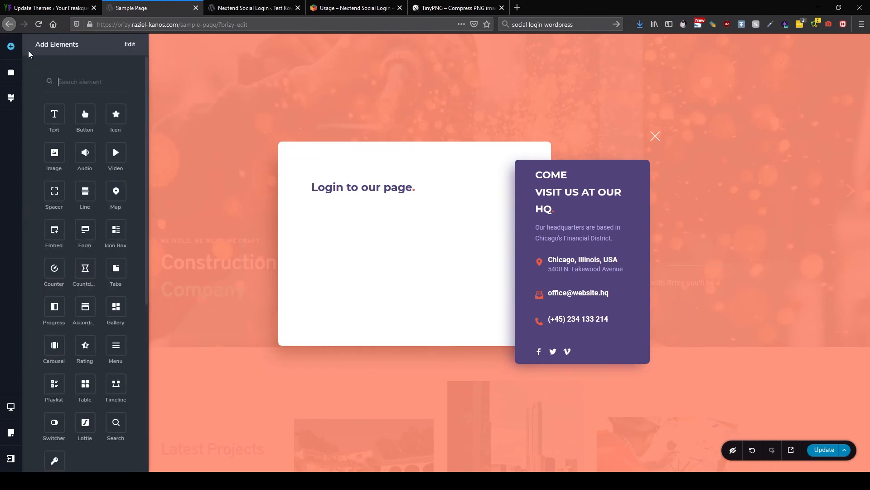
Add a Login form under the popup heading and recolour its submit button purple
text(log)
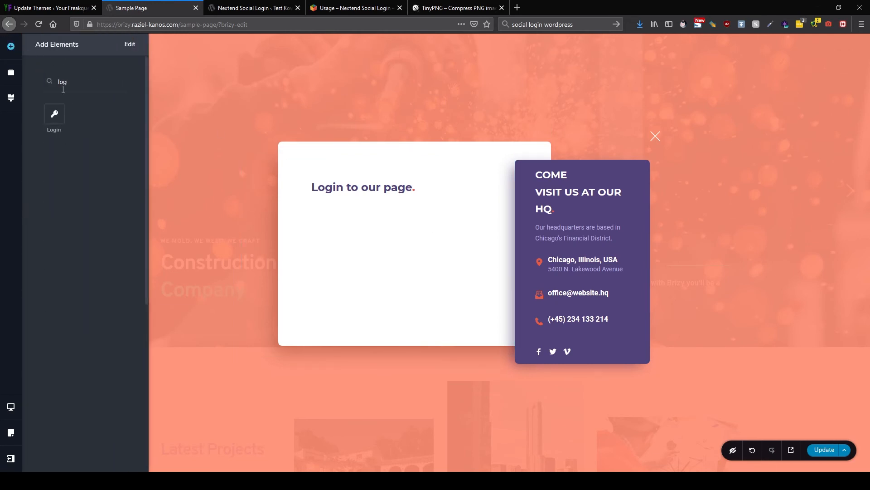
drag(54, 115, 410, 201)
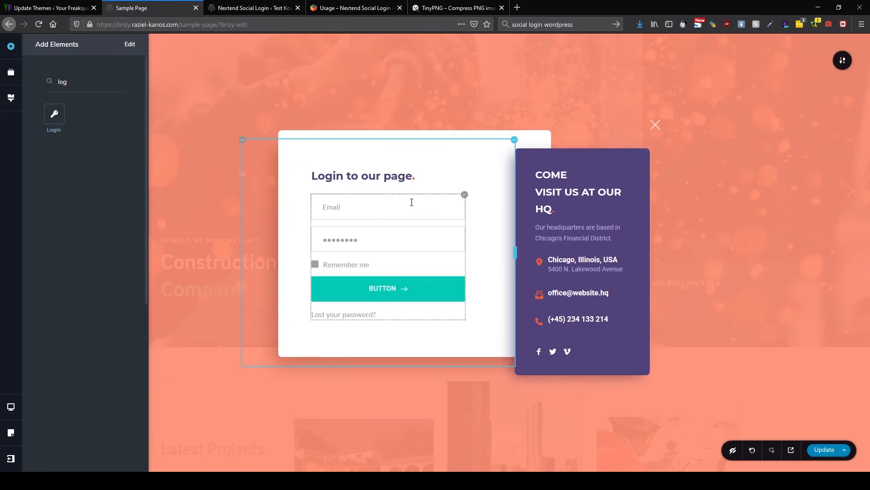
click(389, 288)
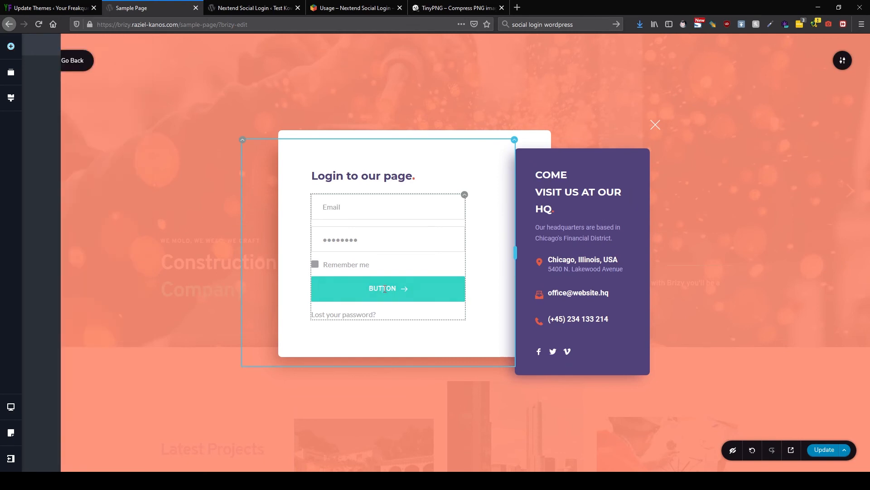
click(379, 260)
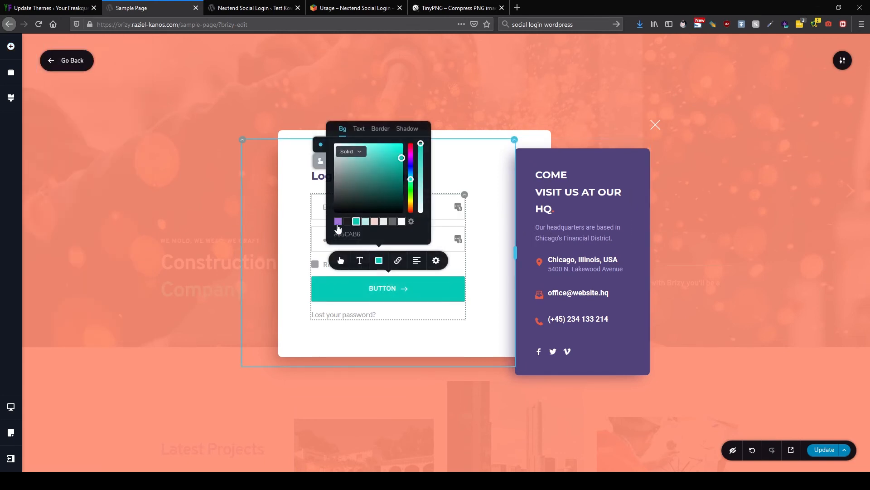
click(338, 222)
click(457, 303)
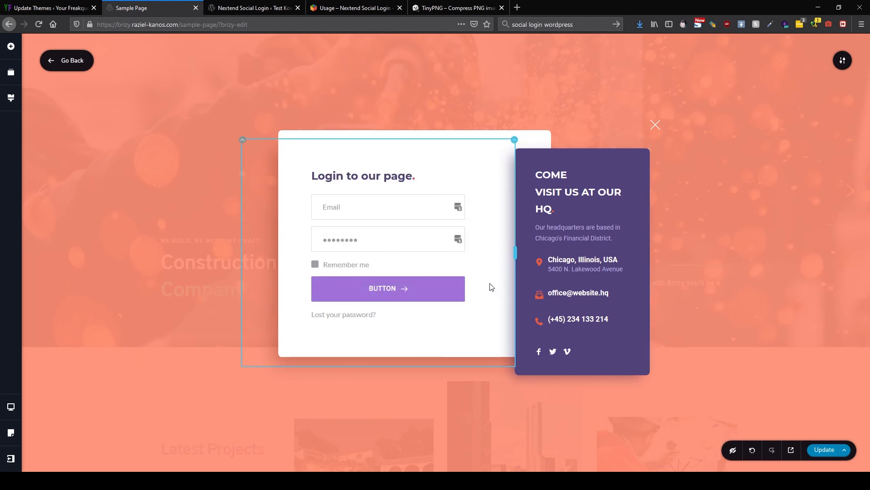
click(11, 46)
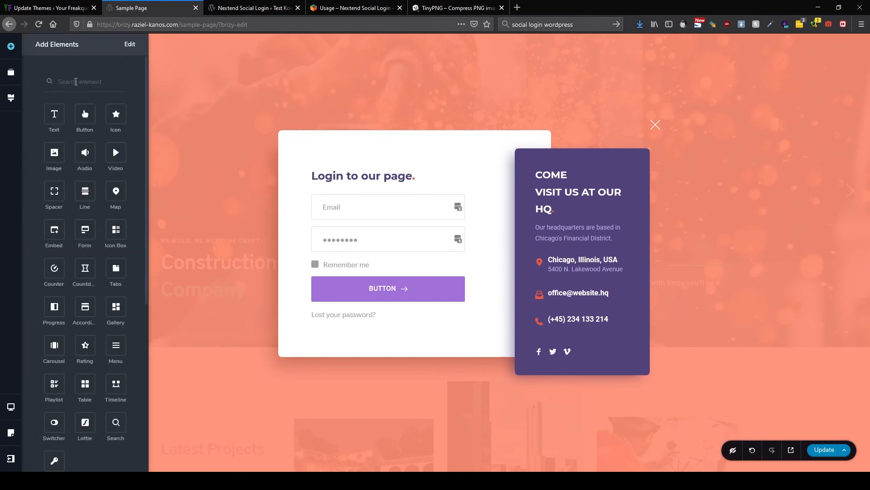
Place a Shortcode element under 'Lost your password?' and paste the wp-login address into it
text(sho)
drag(55, 112, 388, 315)
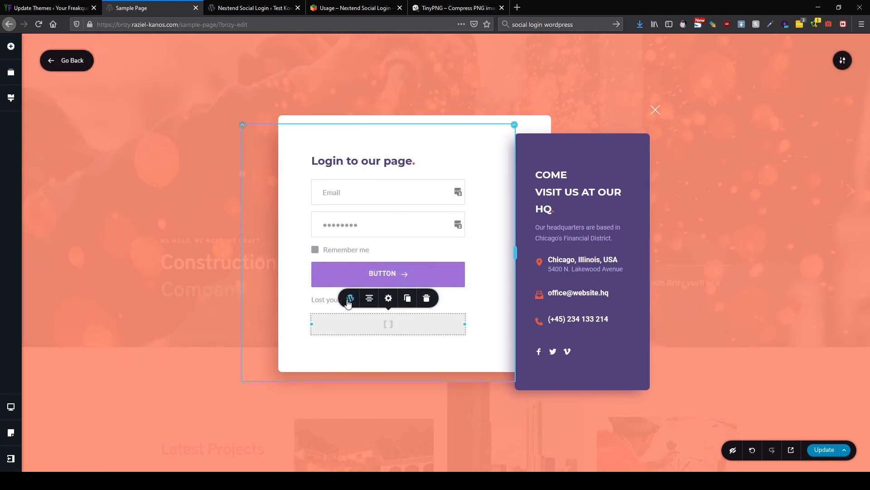
click(350, 298)
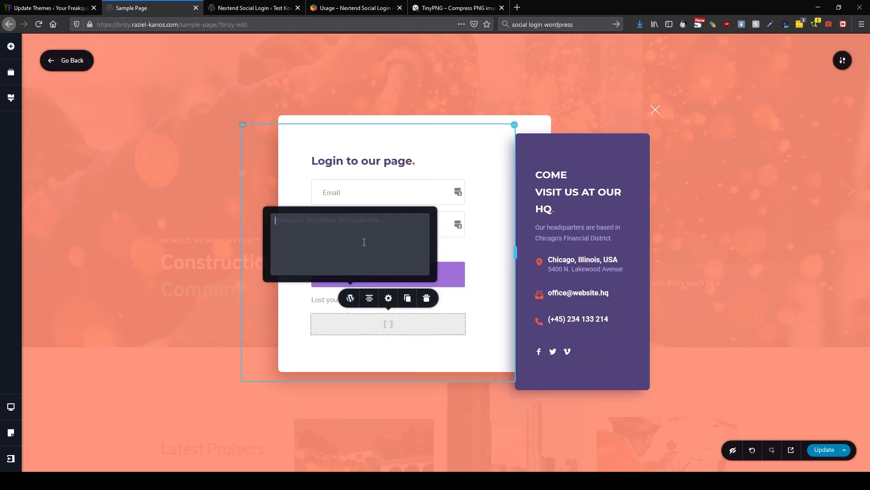
text(https://brizy.raziel-kanos.com/wp-login/)
drag(401, 219, 189, 211)
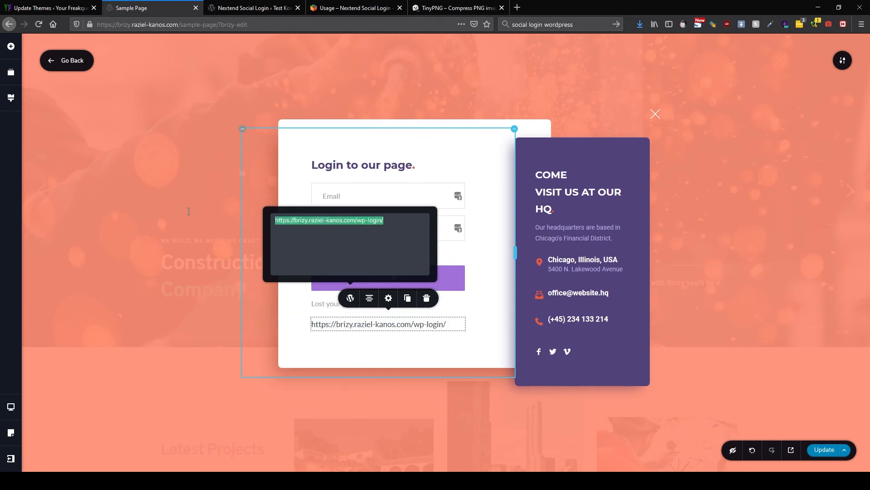
Copy [nextend_social_login] from the Nextend Social Login usage page into the shortcode box
click(50, 6)
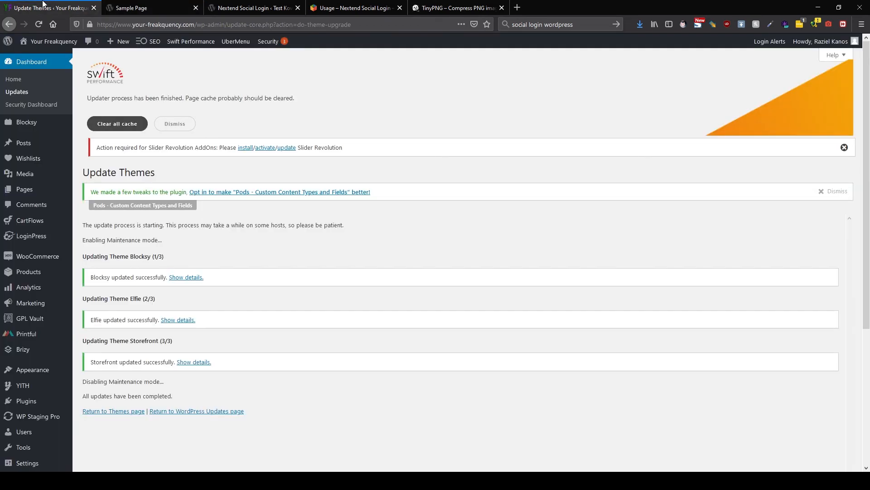
click(142, 7)
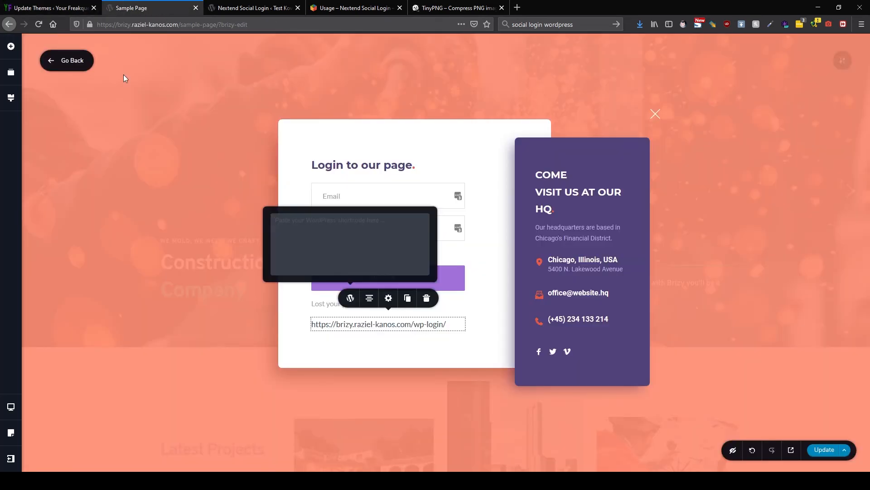
click(245, 8)
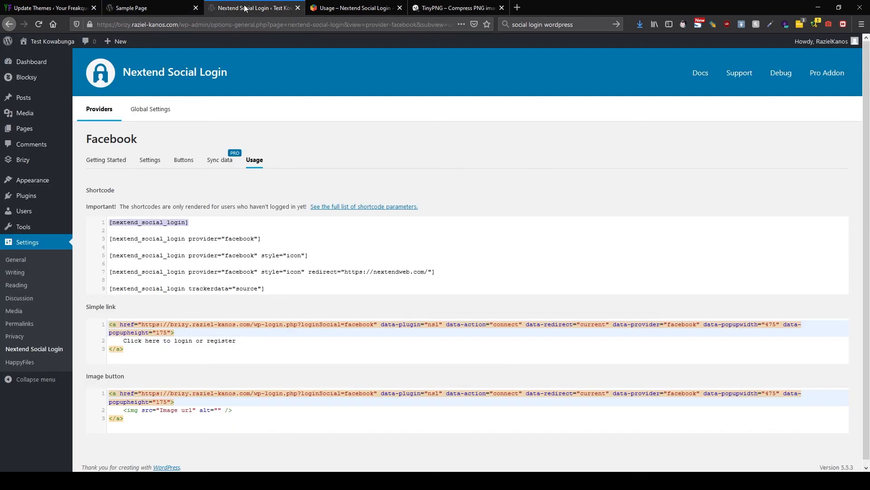
click(177, 224)
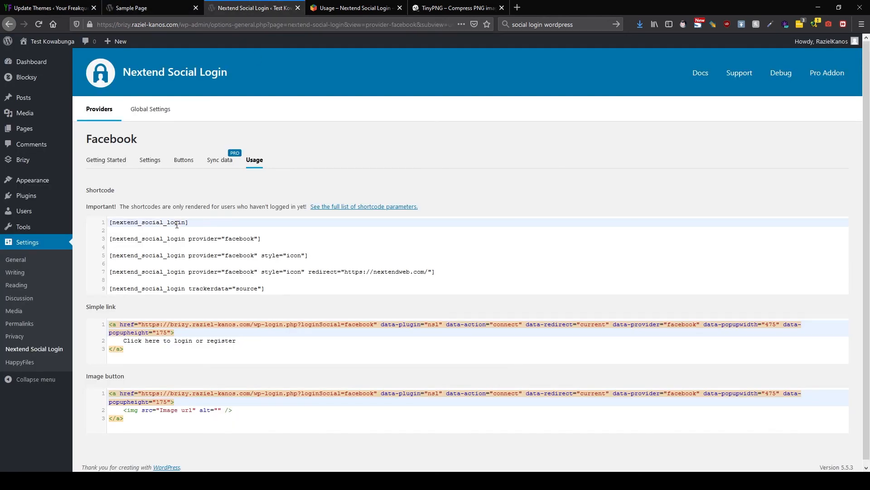
drag(197, 223, 66, 223)
key(ctrl+c)
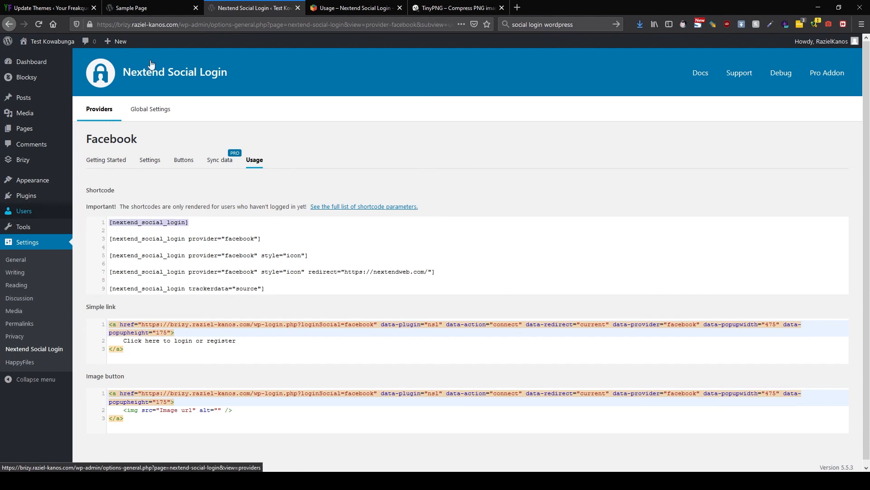
click(161, 7)
key(ctrl+v)
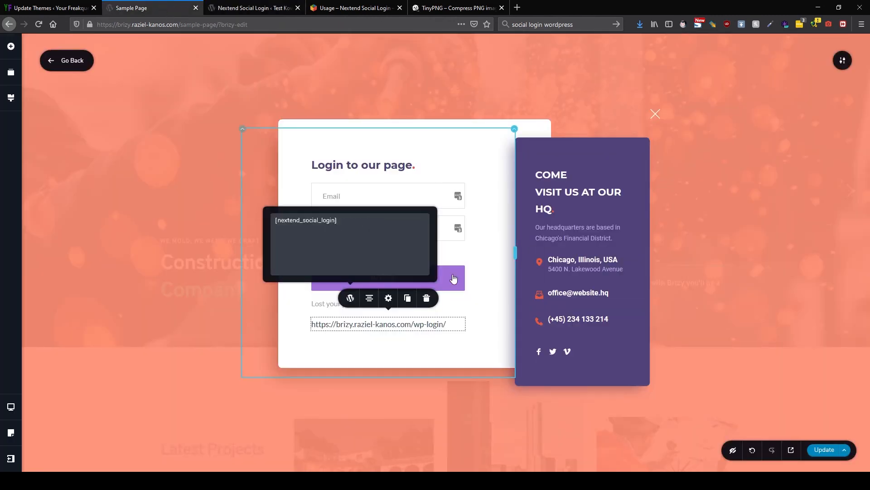
click(487, 299)
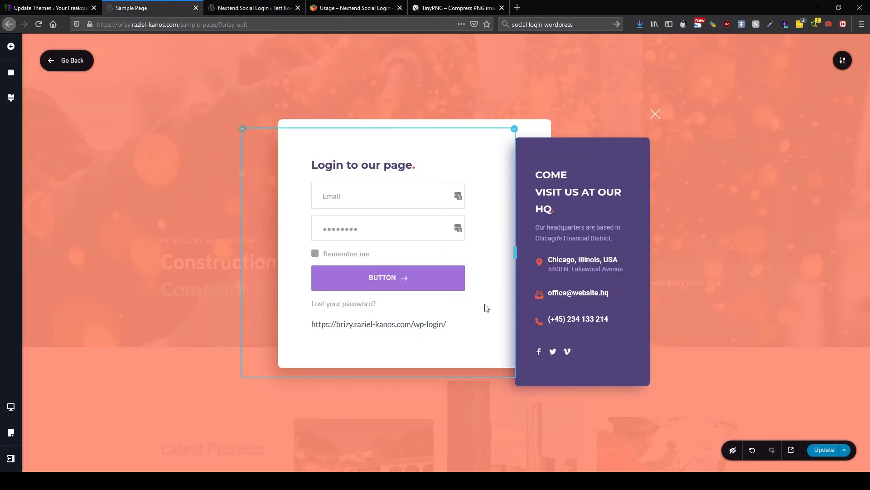
Replace the login address in the remaining shortcode element with [nextend_social_login]
click(349, 330)
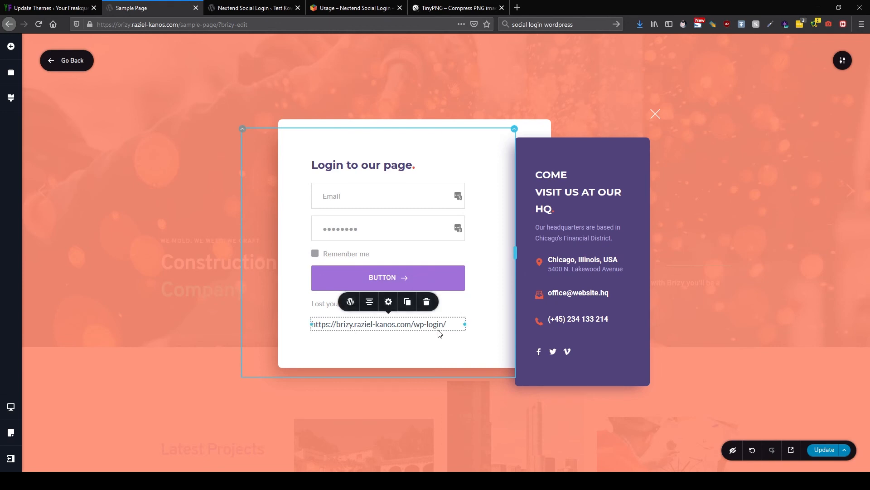
click(350, 301)
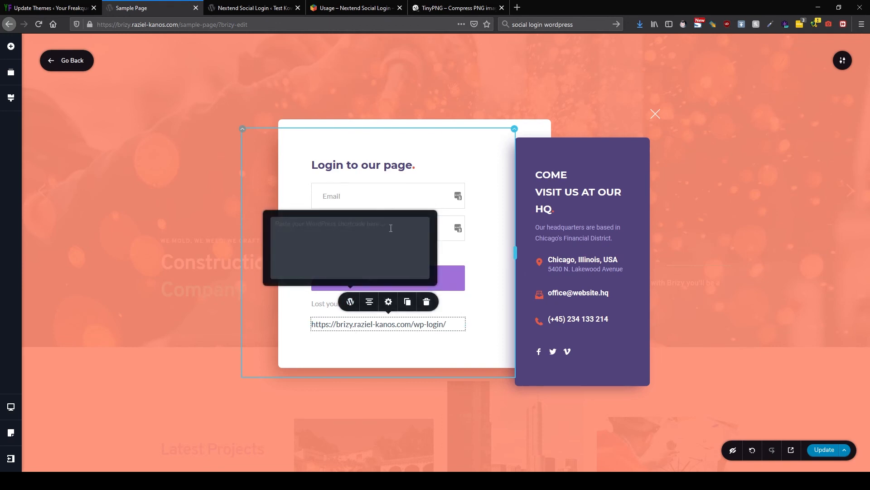
key(ctrl+v)
click(351, 301)
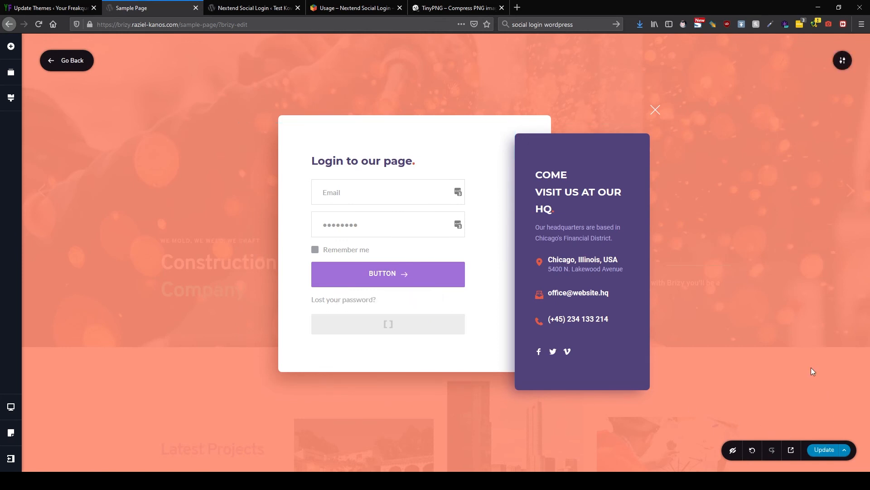
Exit the popup editor back to the Sample Page and select its web address
click(72, 61)
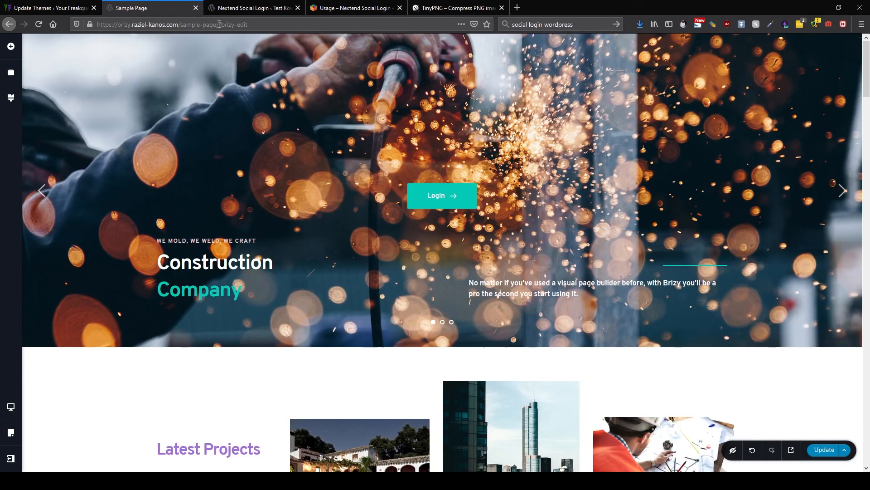
drag(218, 25, 14, 17)
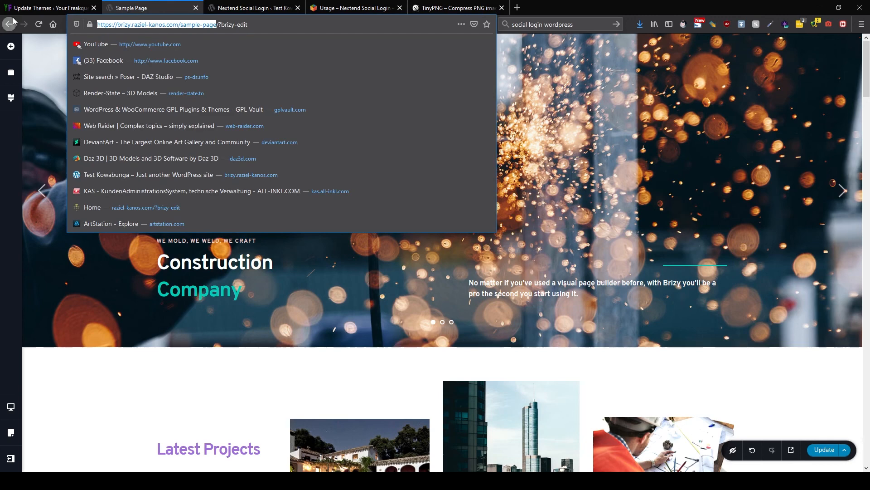
click(407, 480)
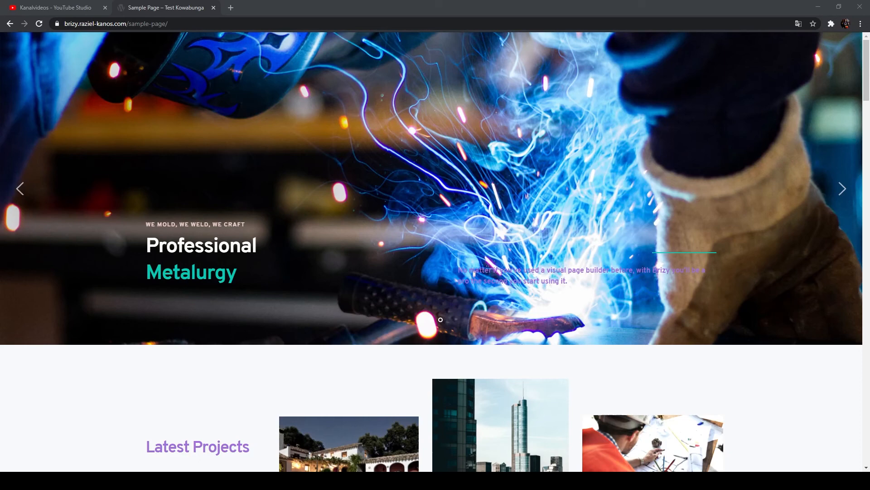
click(19, 189)
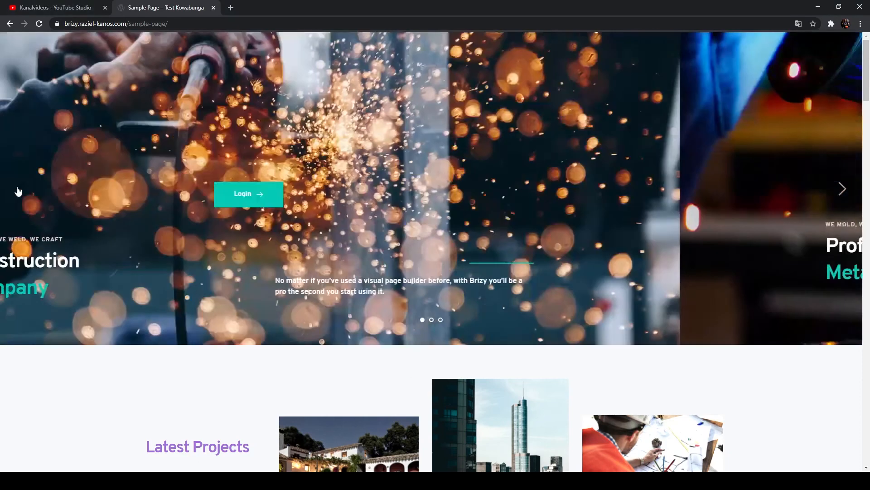
click(430, 198)
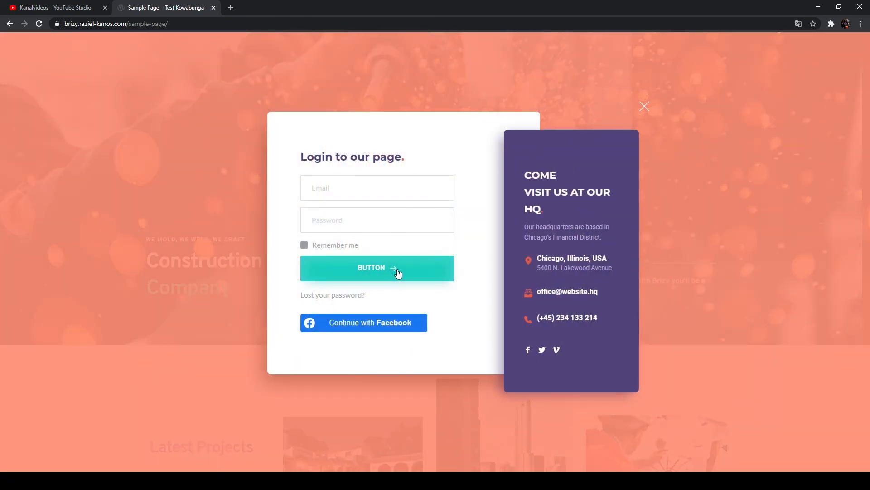
click(644, 107)
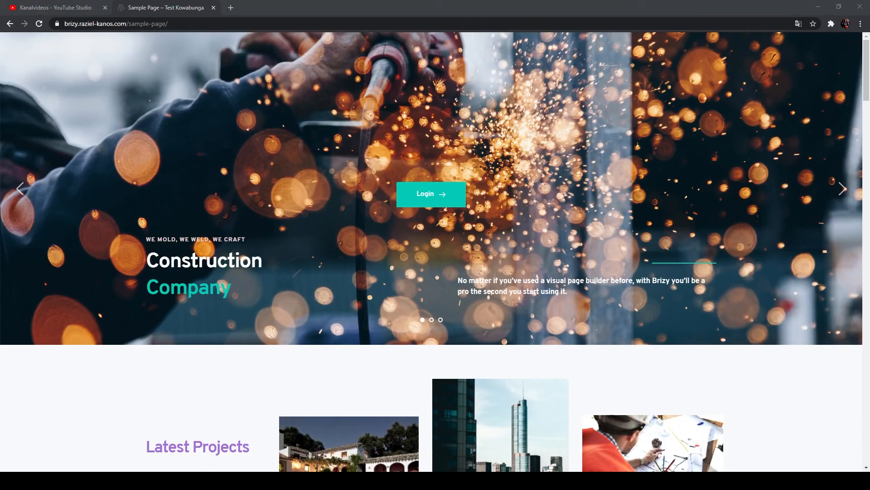